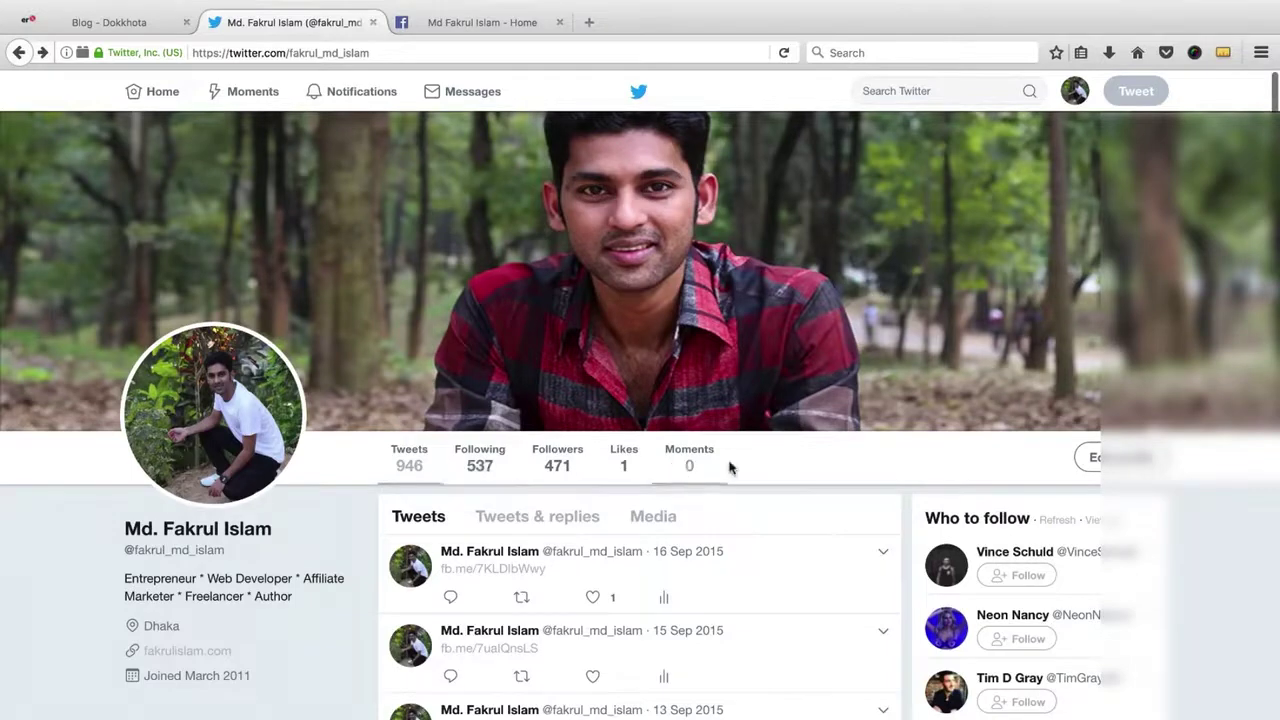
# - Look over the Twitter profile and switch to the Facebook page's post composer
pyautogui.scroll(-3, 641, 515)
pyautogui.scroll(3, 641, 515)
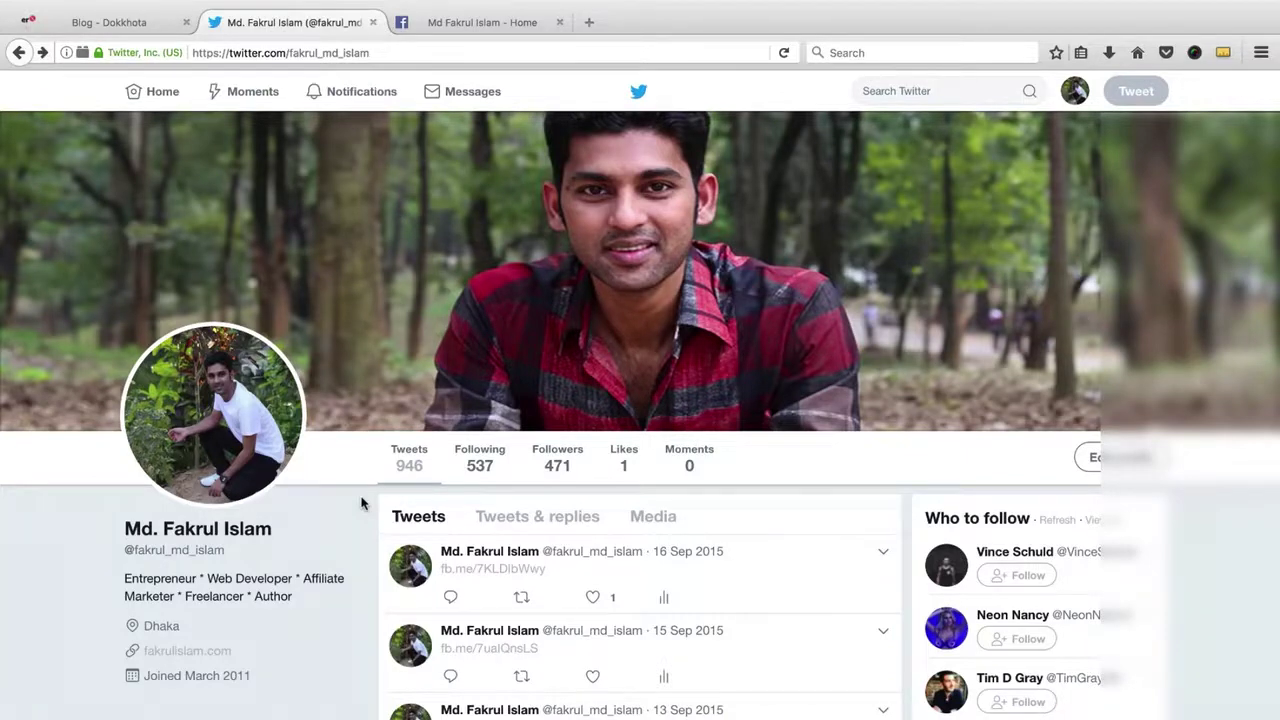
pyautogui.hotkey('ctrl', 'Tab')
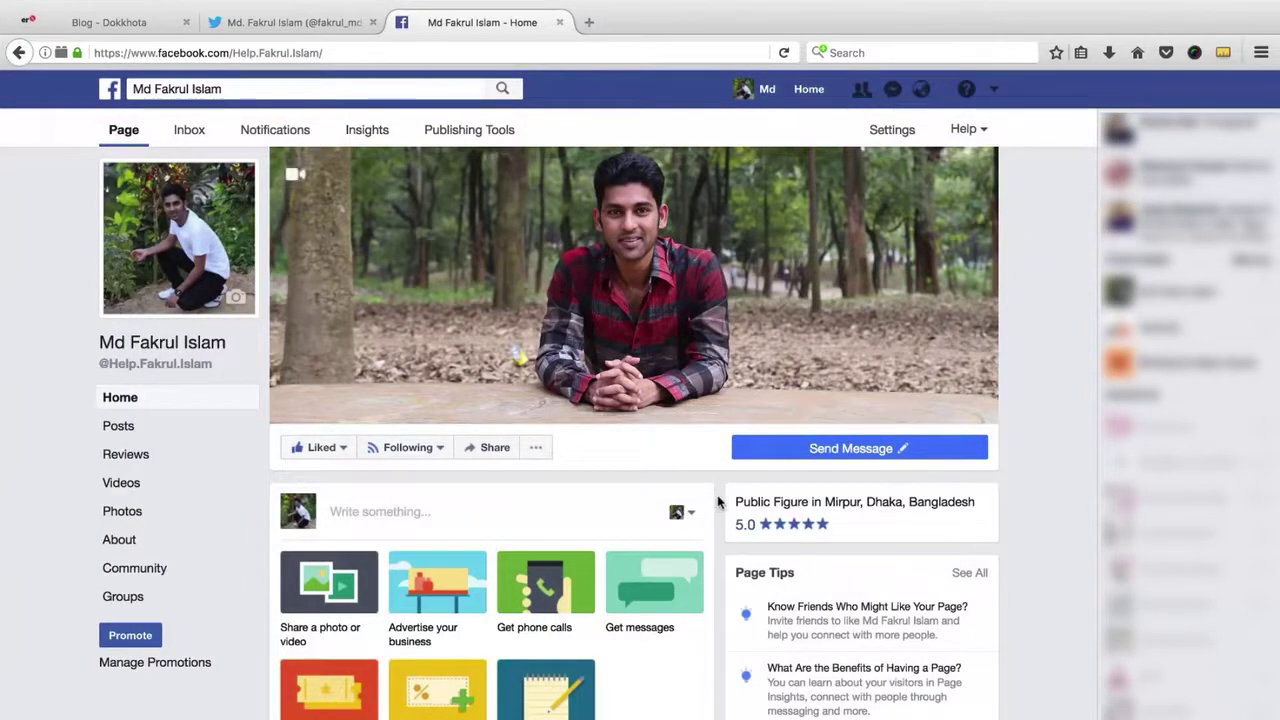
pyautogui.scroll(-2, 717, 502)
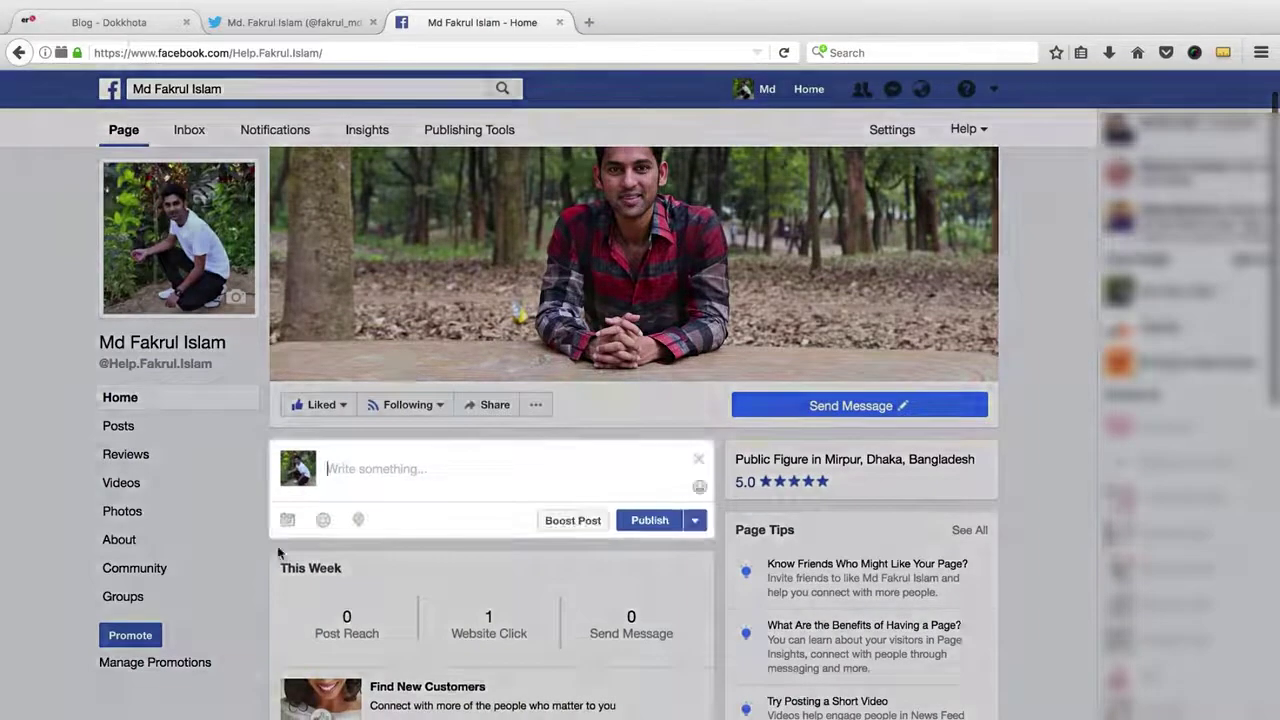
# - Copy the link of the blog article "20 Best Cheapest Smartphone in 2017" and paste it into a new Facebook page post
pyautogui.hotkey('ctrl', 'Tab')
pyautogui.rightClick(293, 503)
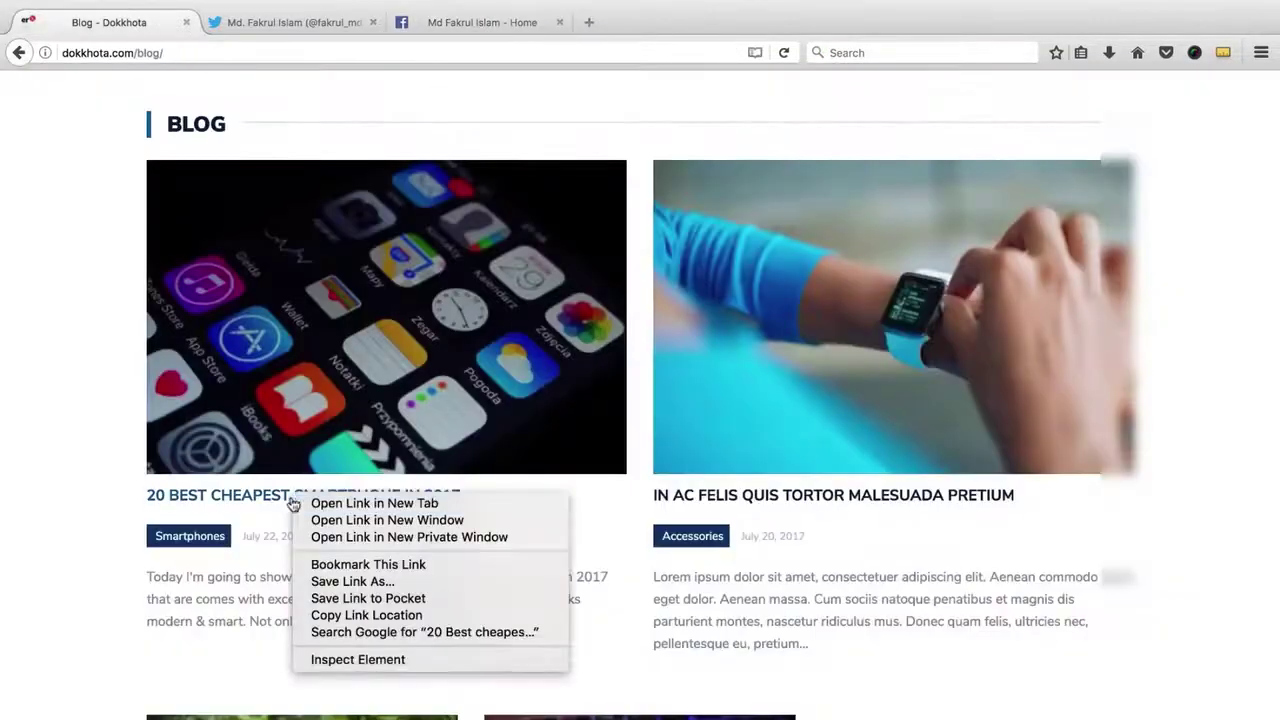
pyautogui.click(370, 615)
pyautogui.click(453, 30)
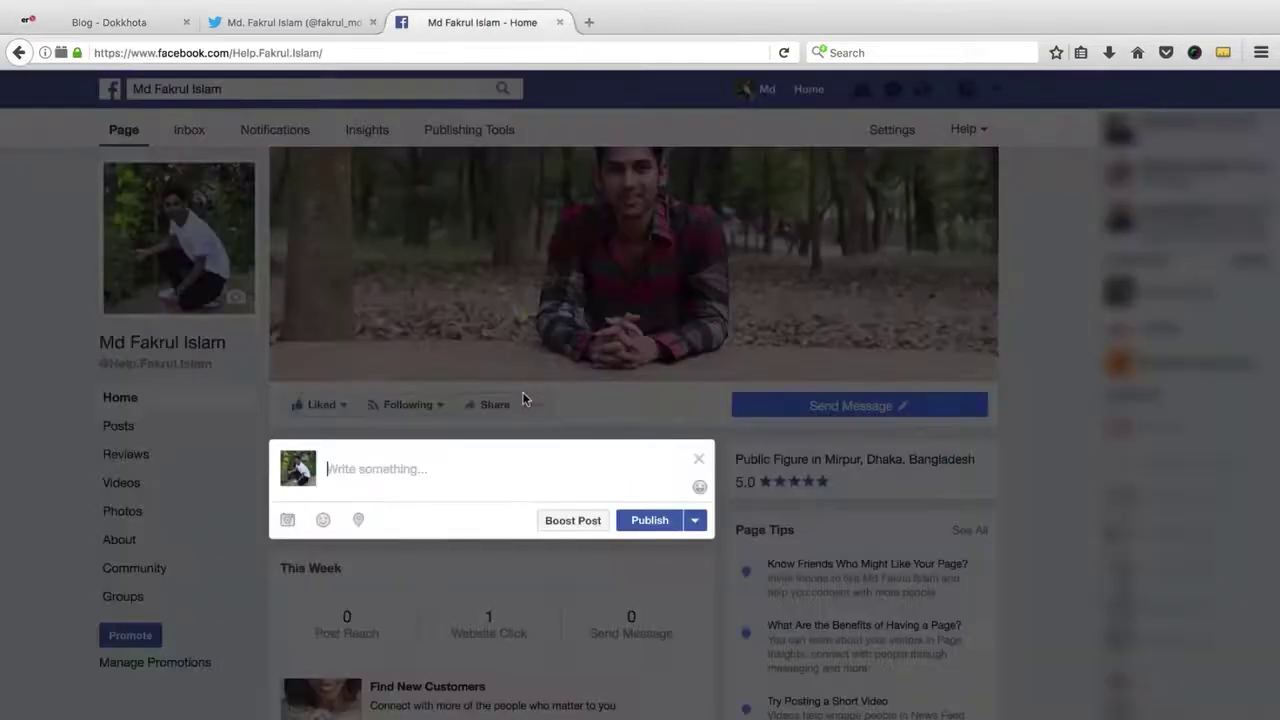
pyautogui.rightClick(466, 470)
pyautogui.click(519, 545)
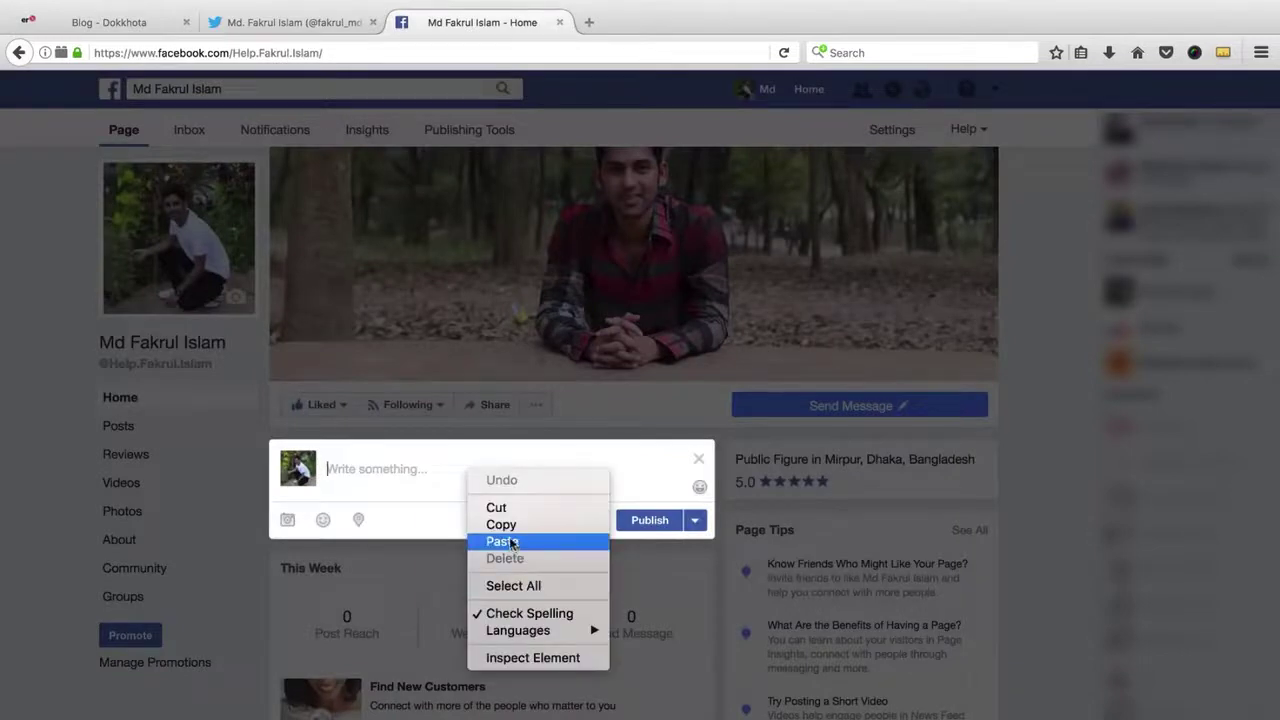
# - Open the boost settings for the link post and start a new audience named "Cheapest Smartphones"
pyautogui.scroll(-2, 490, 479)
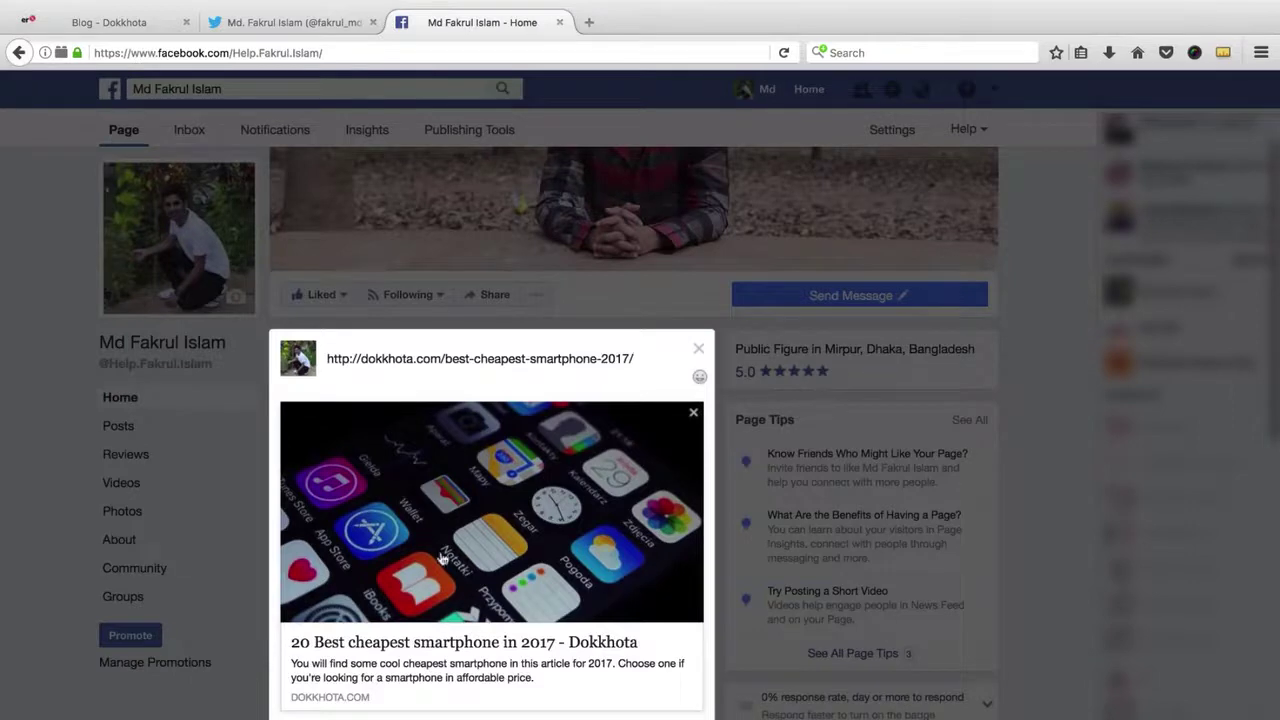
pyautogui.scroll(-3, 557, 490)
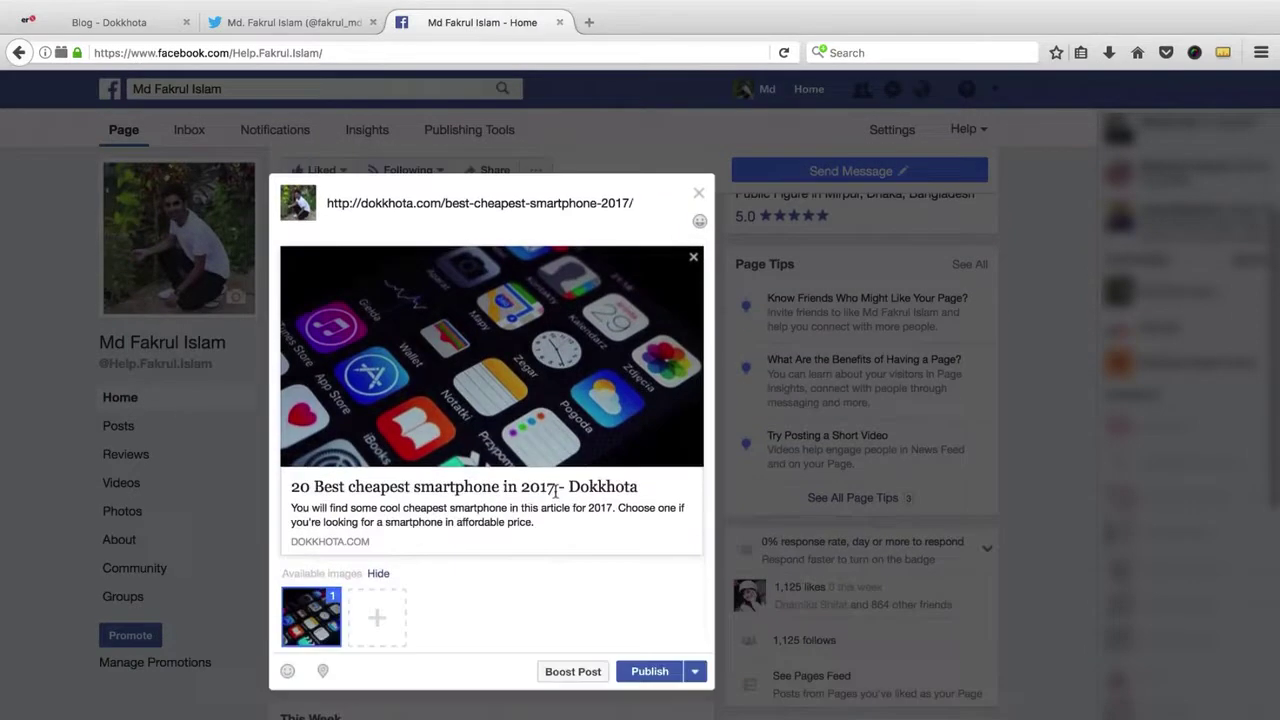
pyautogui.click(565, 676)
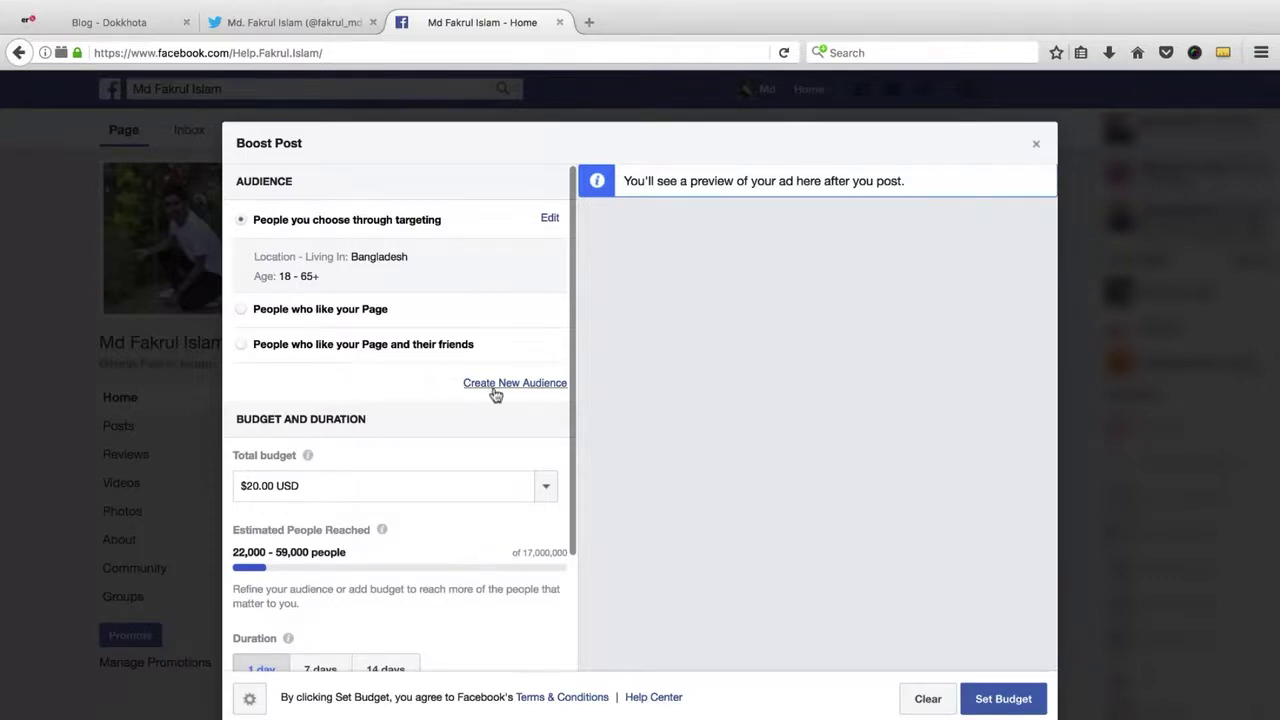
pyautogui.click(527, 391)
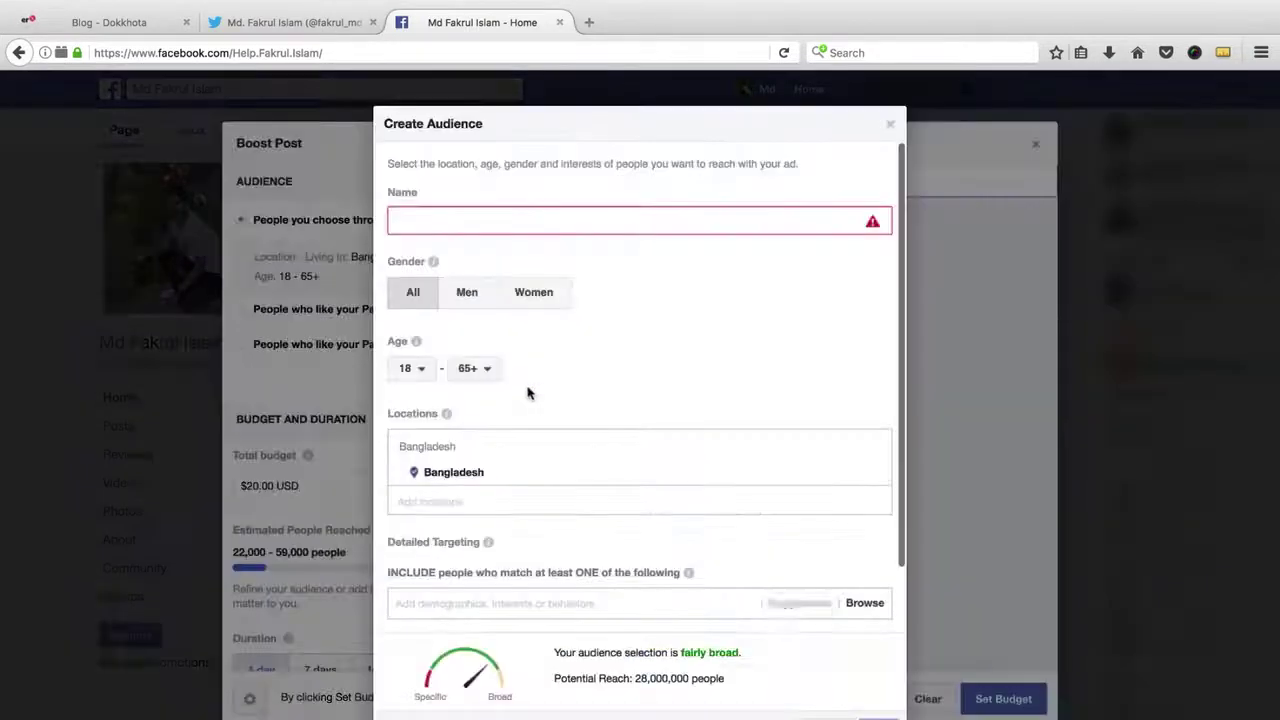
pyautogui.click(519, 218)
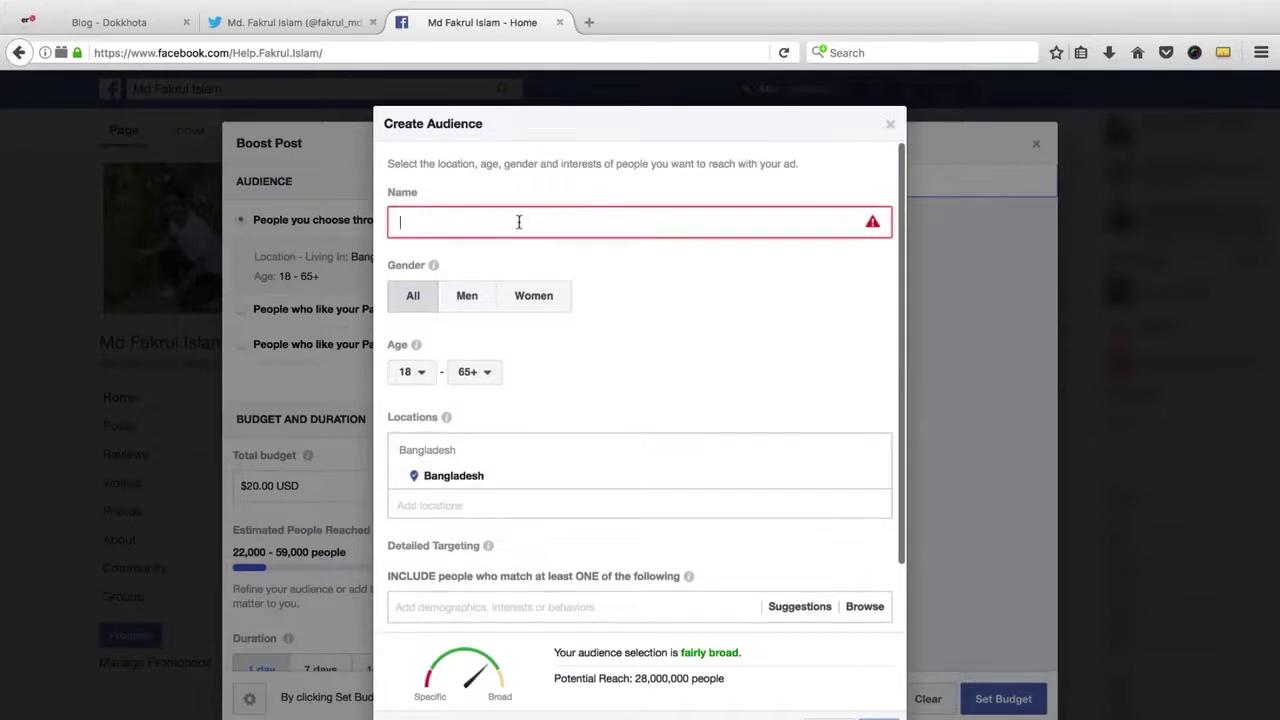
pyautogui.write('Cheap')
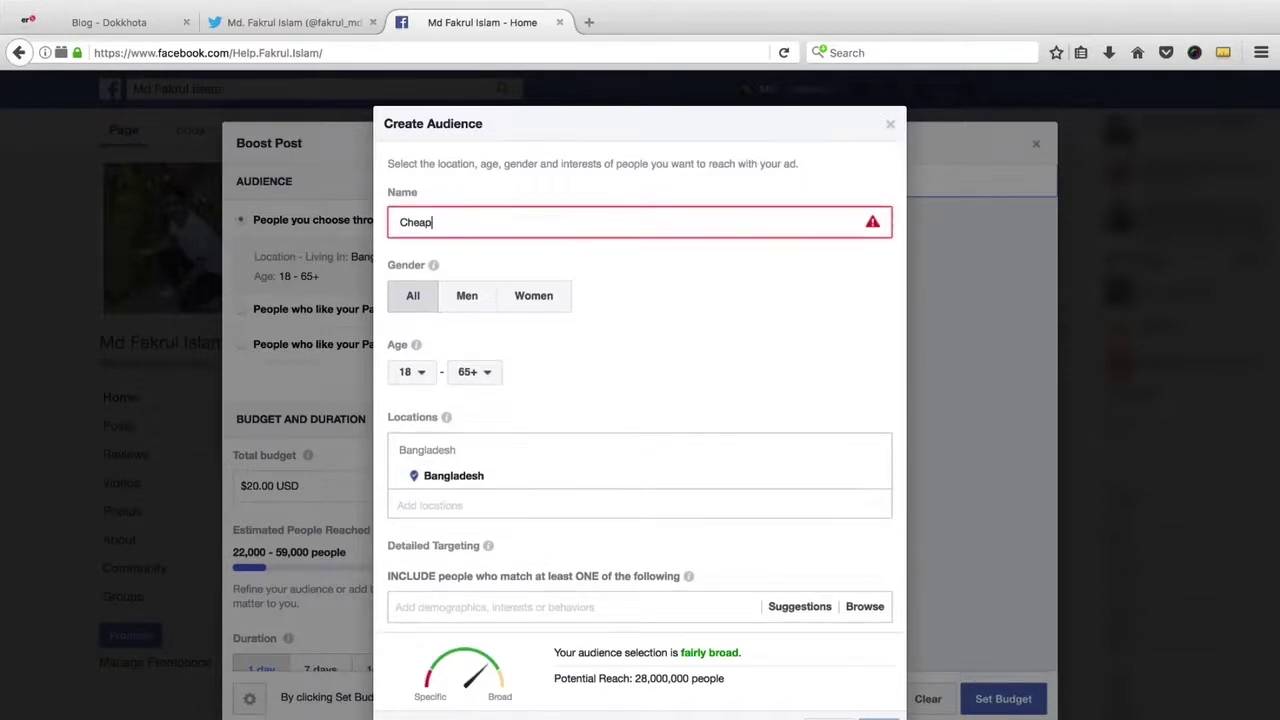
pyautogui.write('est Smartphones')
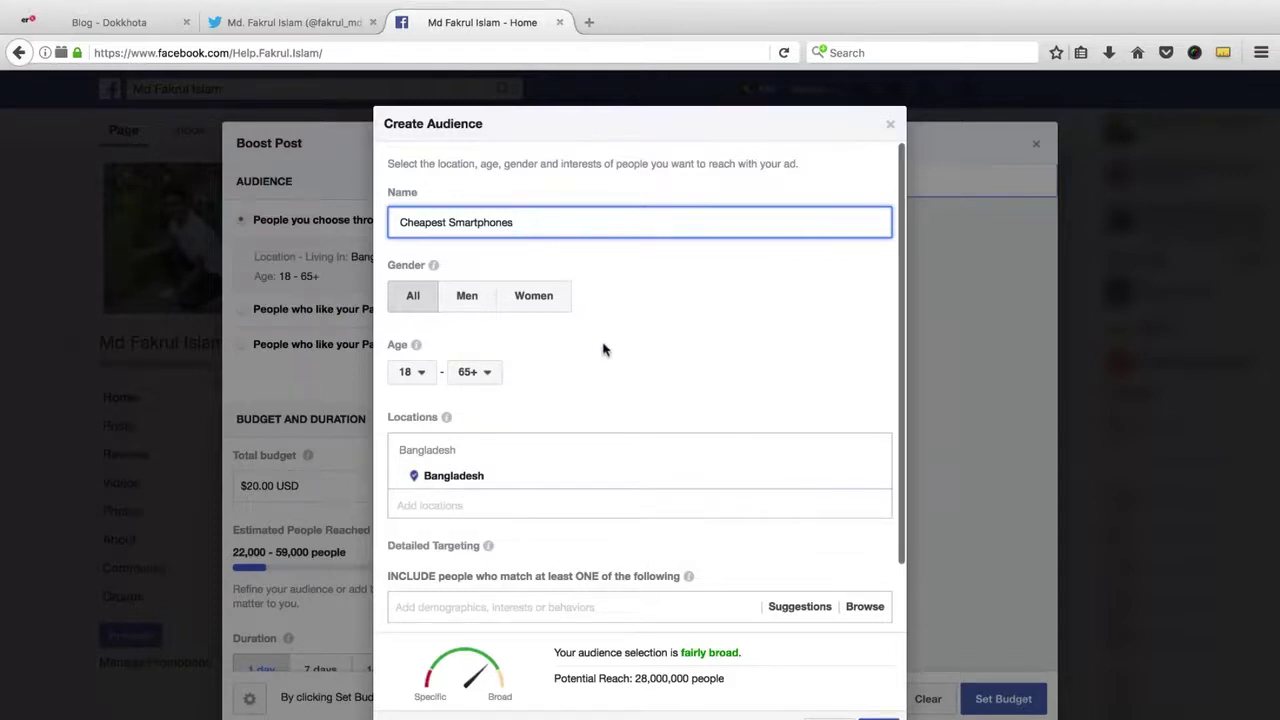
# - Try the Men and Women gender options for the audience and set the gender back to All
pyautogui.scroll(-1, 603, 349)
pyautogui.click(458, 286)
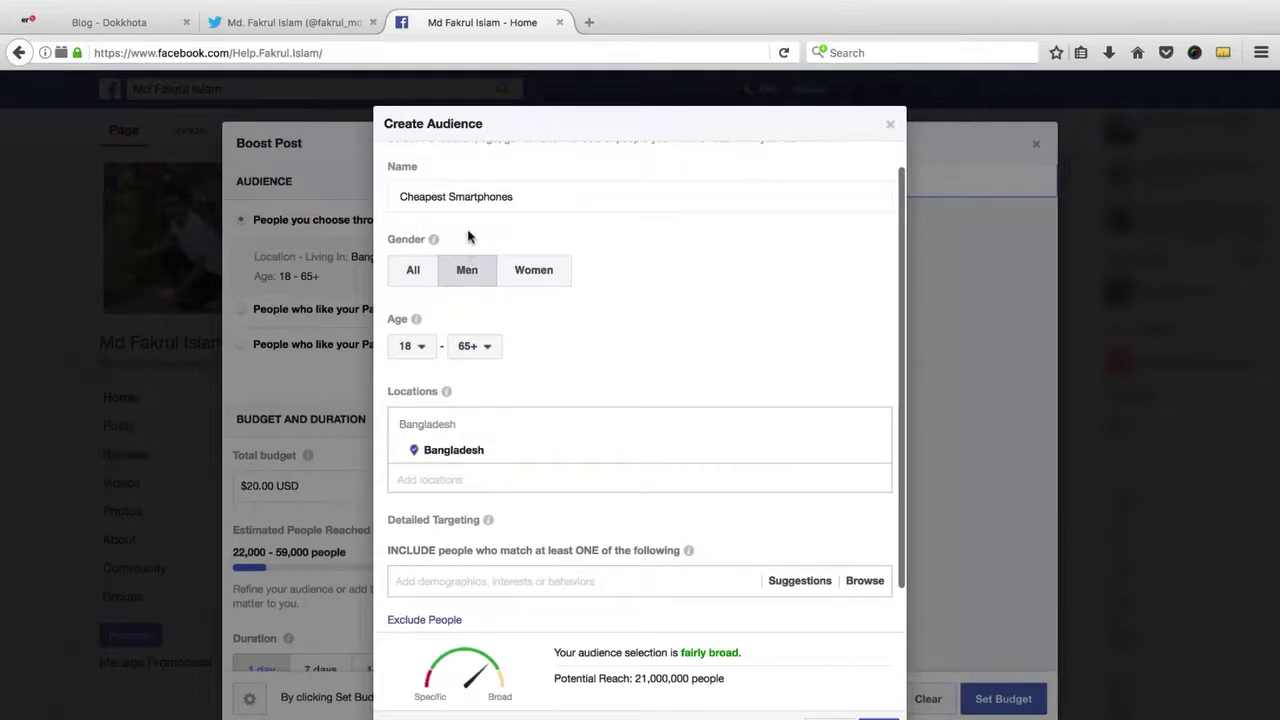
pyautogui.scroll(1, 470, 300)
pyautogui.click(519, 310)
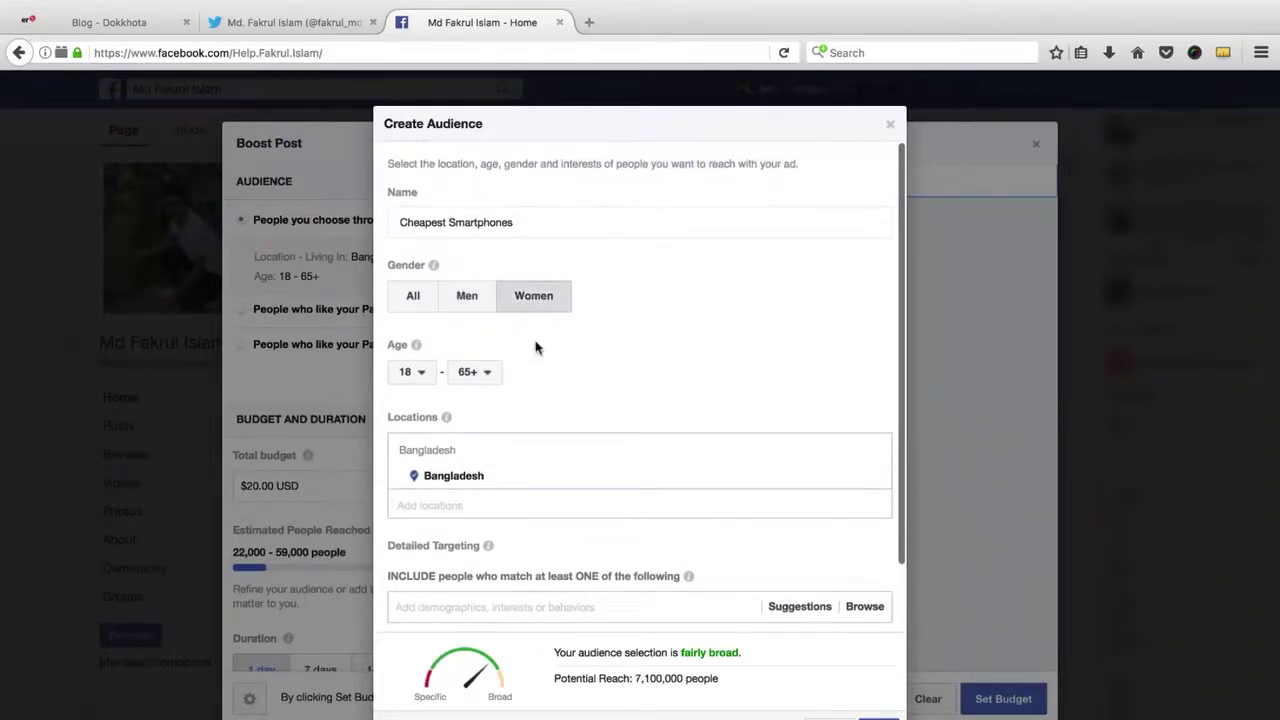
pyautogui.click(414, 298)
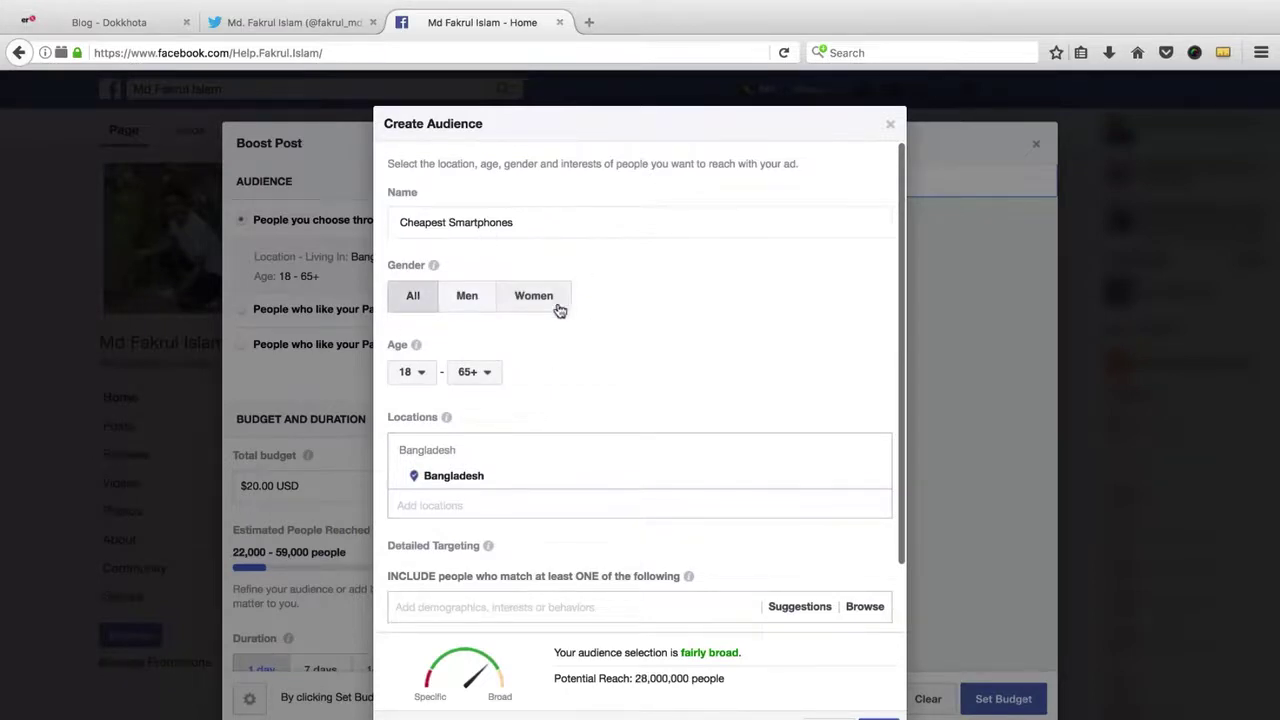
# - Search the audience locations for "dhaka" and "rajsha", and clear the location entry without adding a place
pyautogui.scroll(-3, 534, 351)
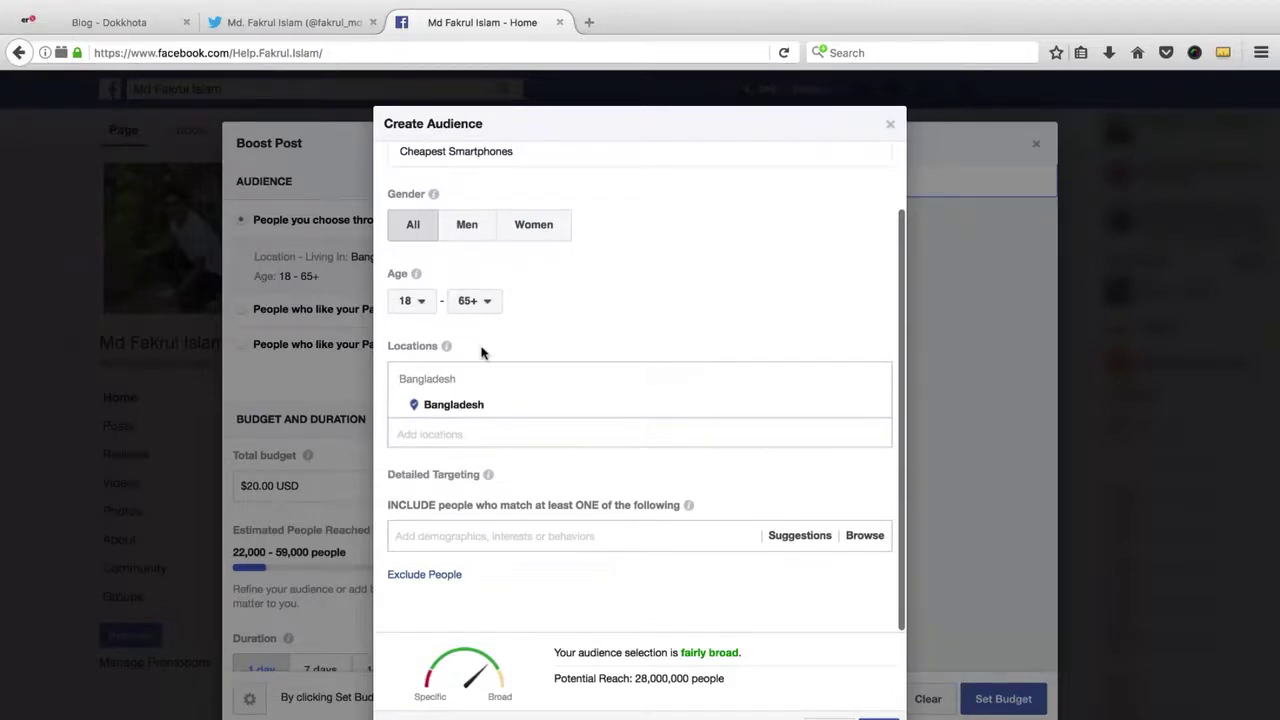
pyautogui.click(505, 432)
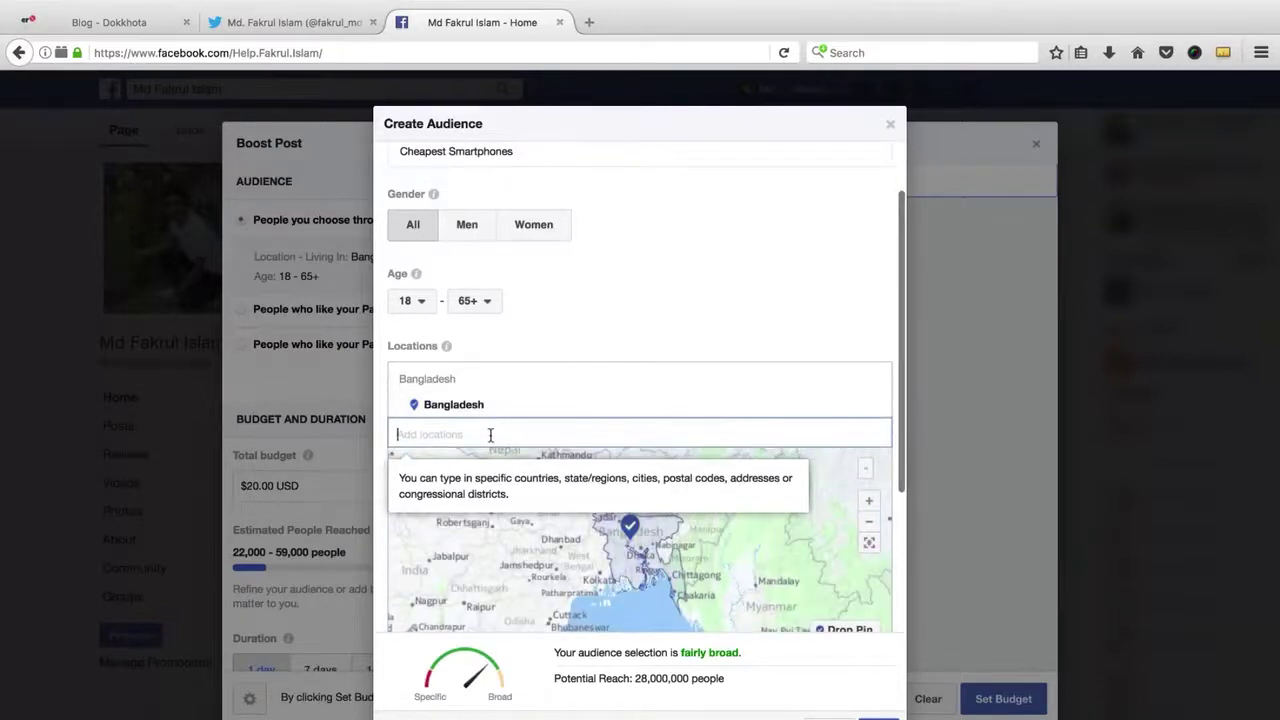
pyautogui.write('dhaka')
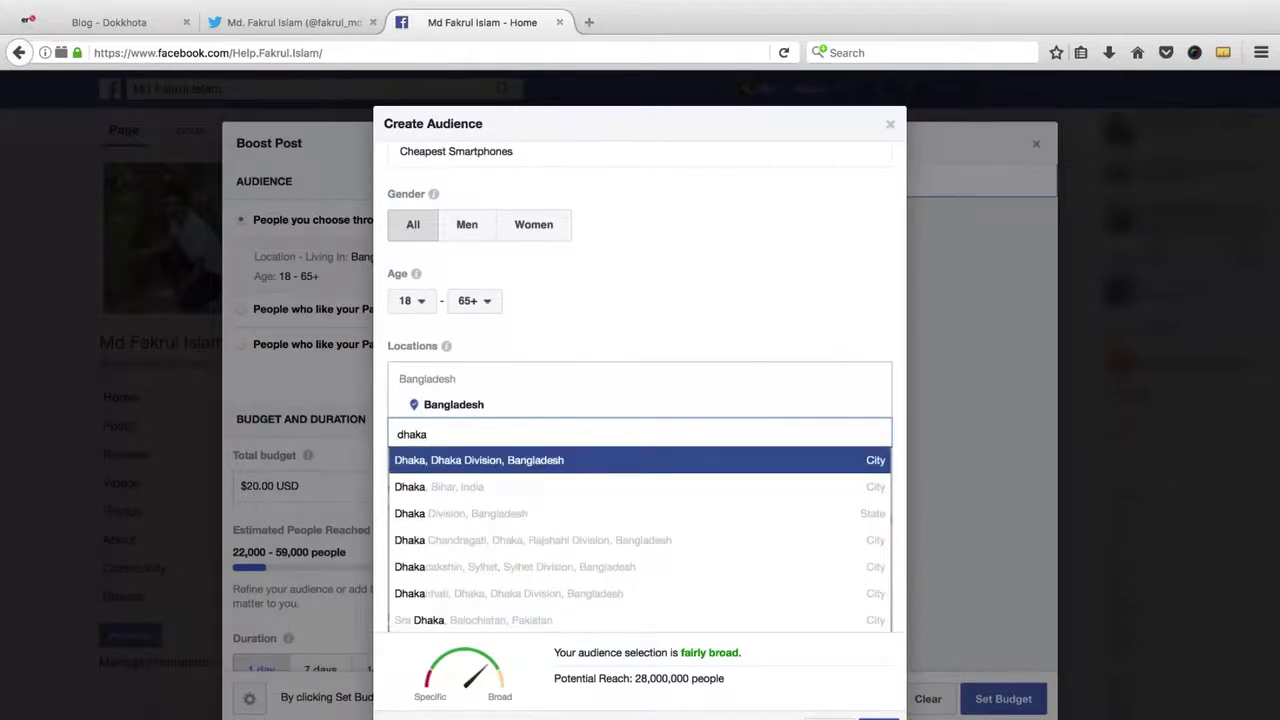
pyautogui.press('super+a')
pyautogui.write('ra')
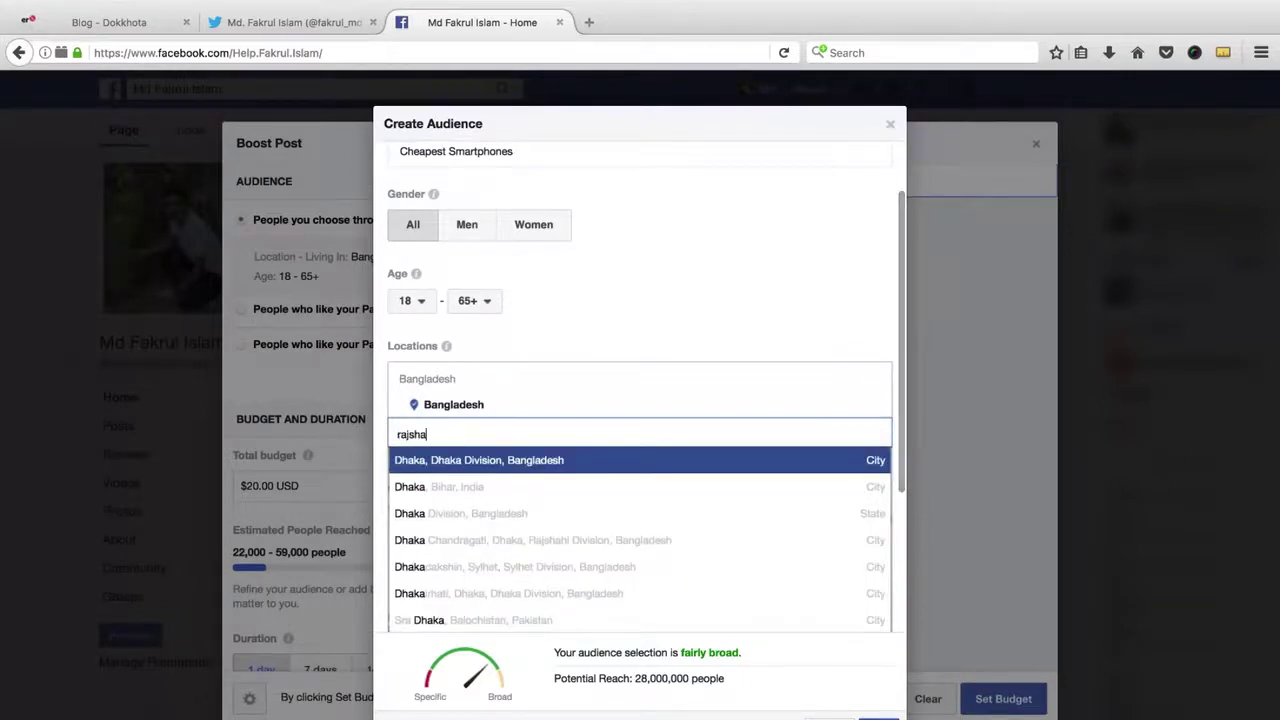
pyautogui.press('super+a')
pyautogui.press('BackSpace')
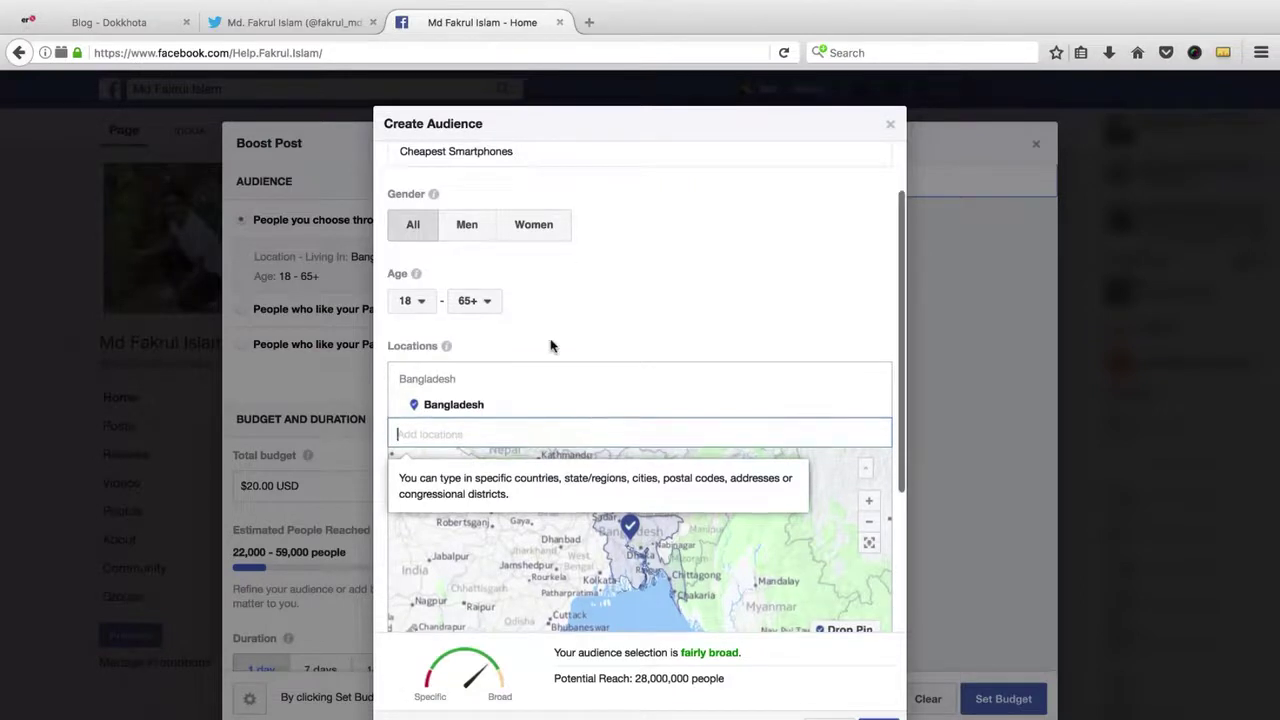
# - Open the detailed targeting suggestions and check the smartphone article on the blog for its topic
pyautogui.scroll(-3, 551, 346)
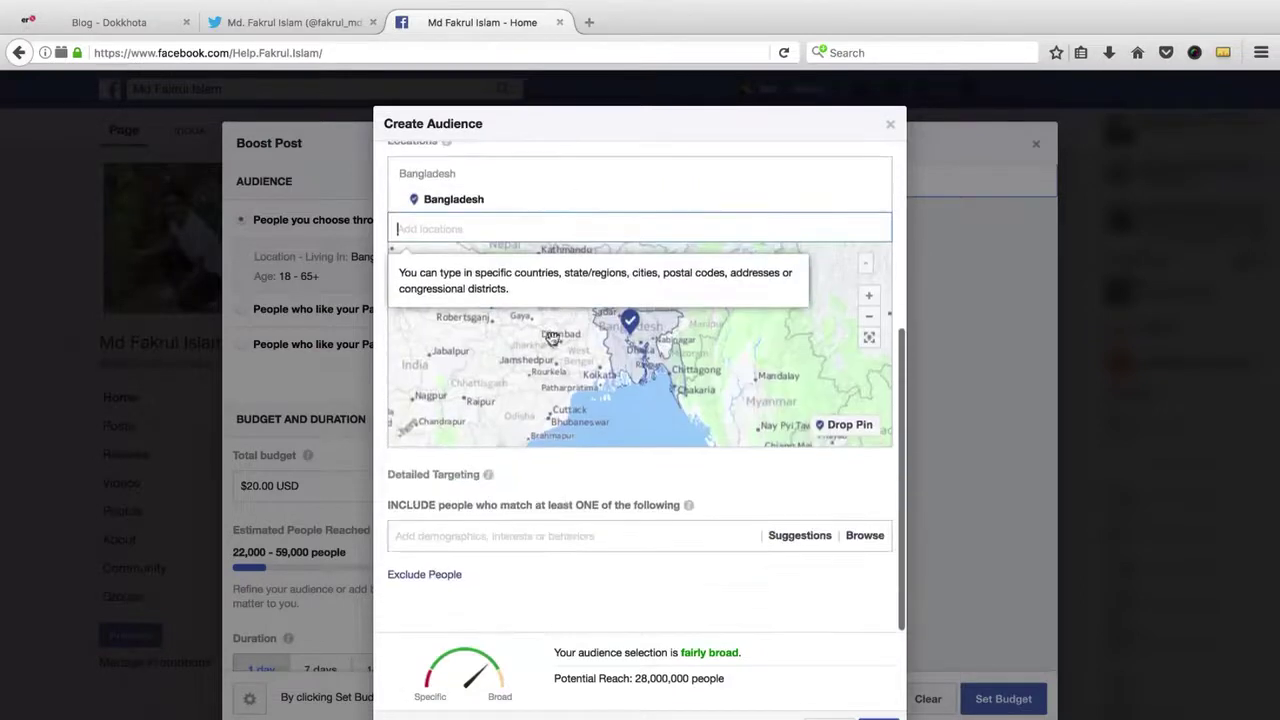
pyautogui.click(448, 540)
pyautogui.scroll(-3, 531, 535)
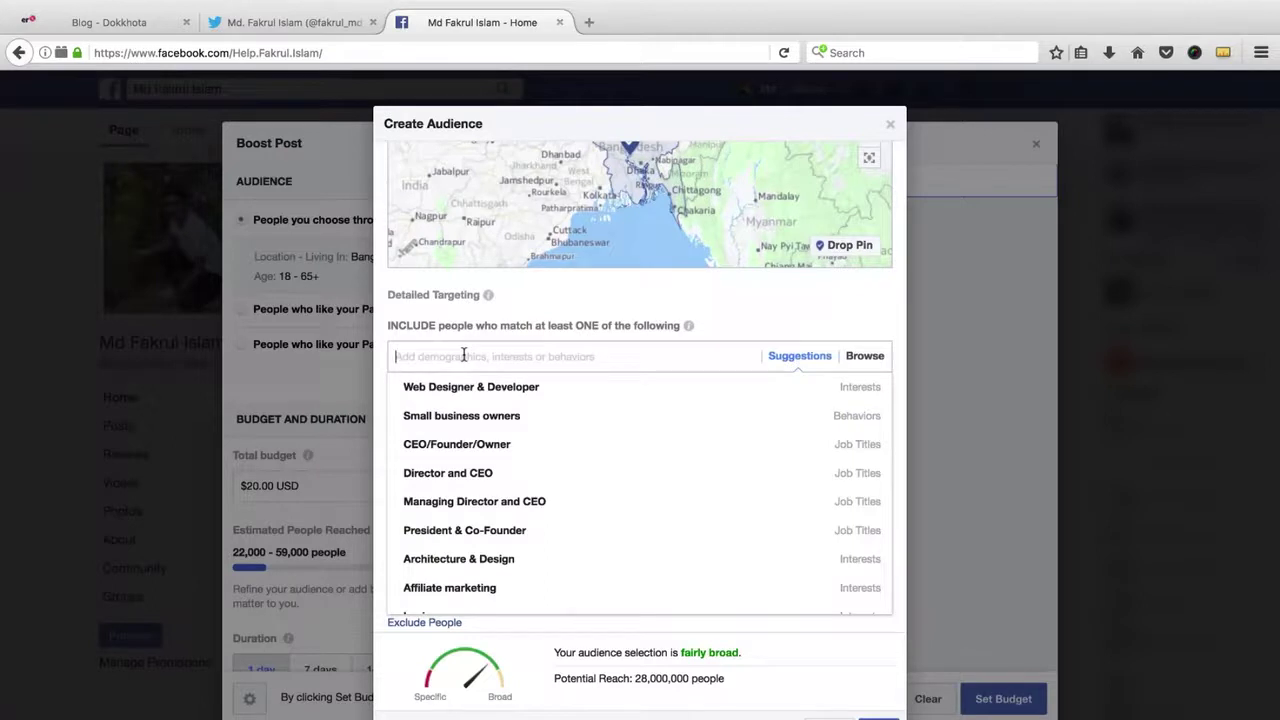
pyautogui.click(110, 22)
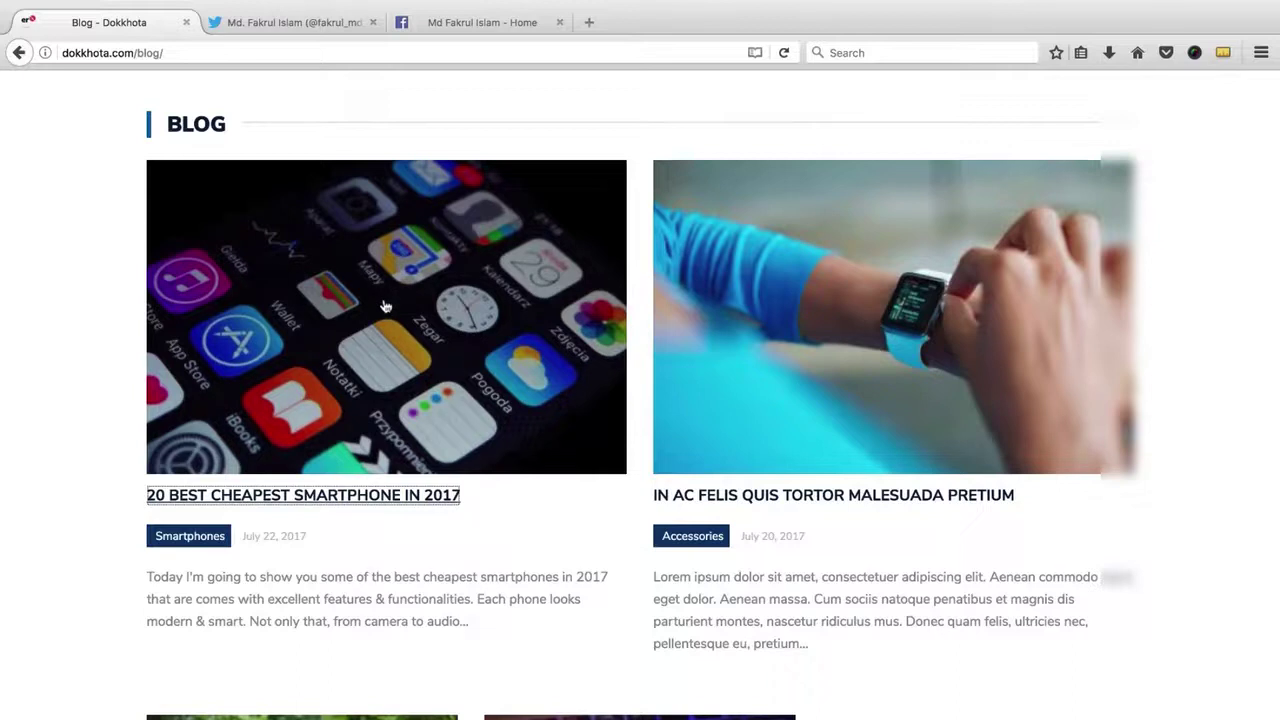
pyautogui.click(101, 388)
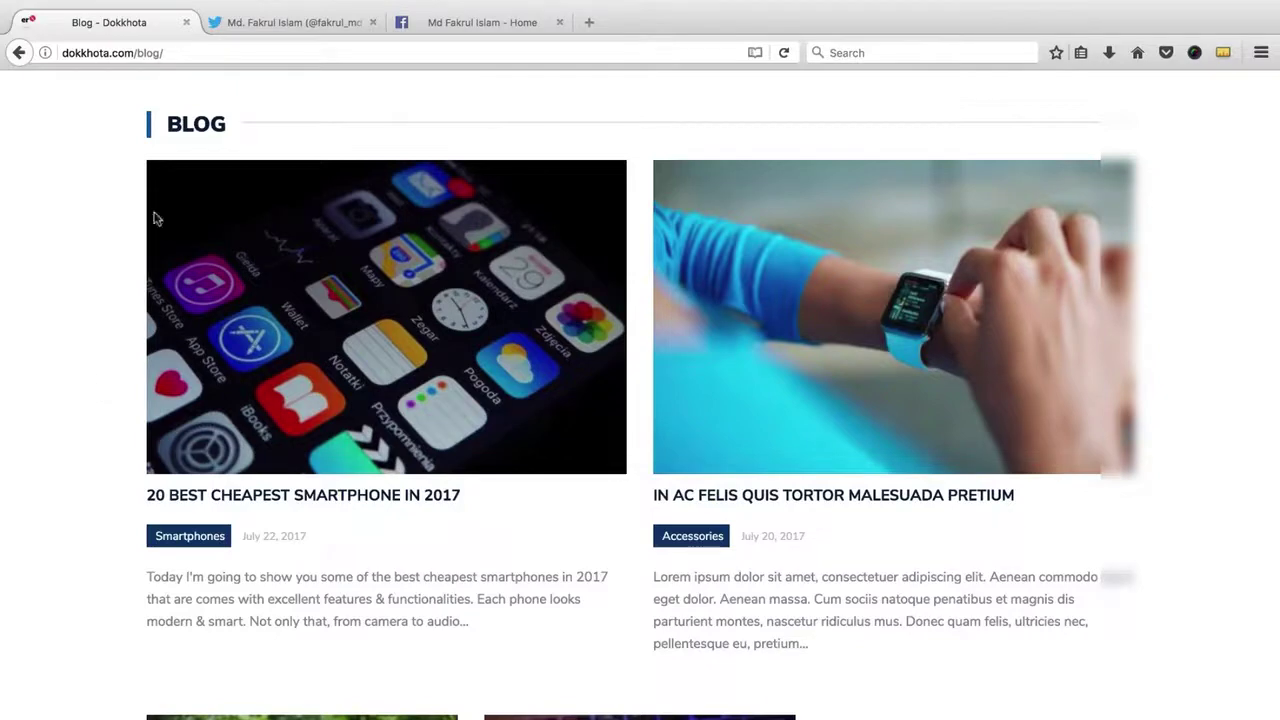
pyautogui.click(484, 26)
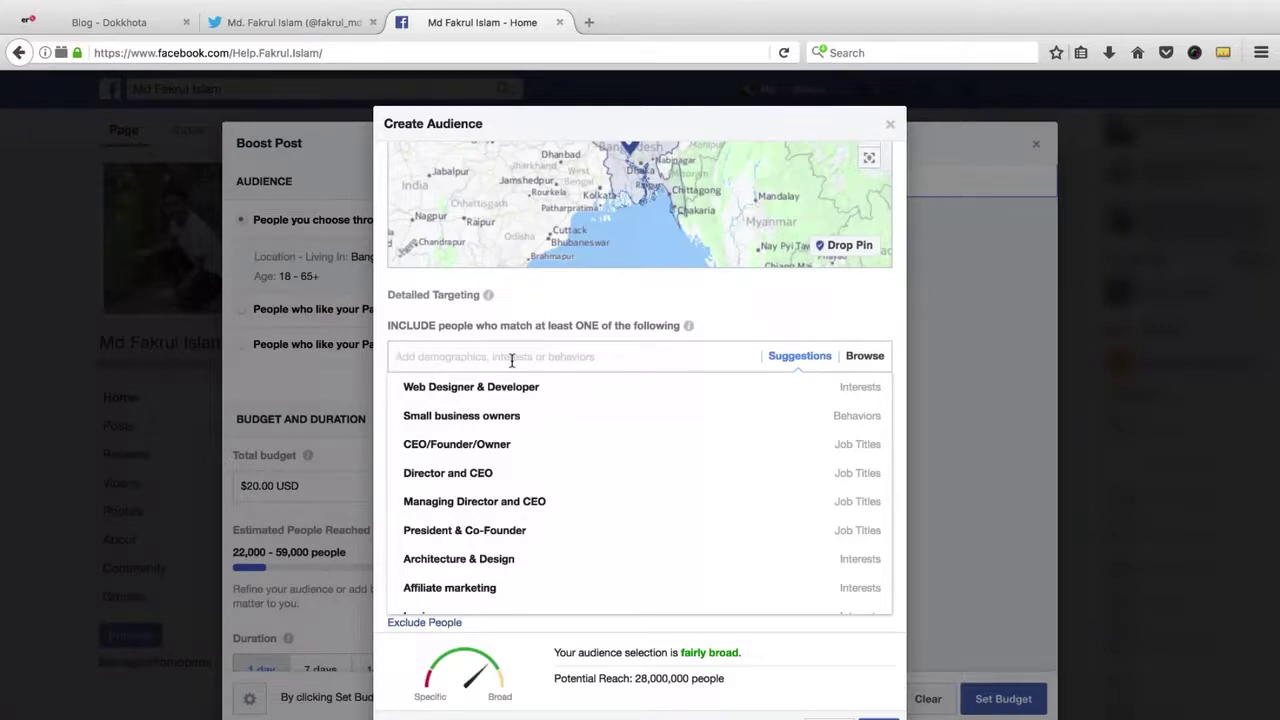
# - Search detailed targeting for "smartphones" and clear the search text
pyautogui.write('smartphones')
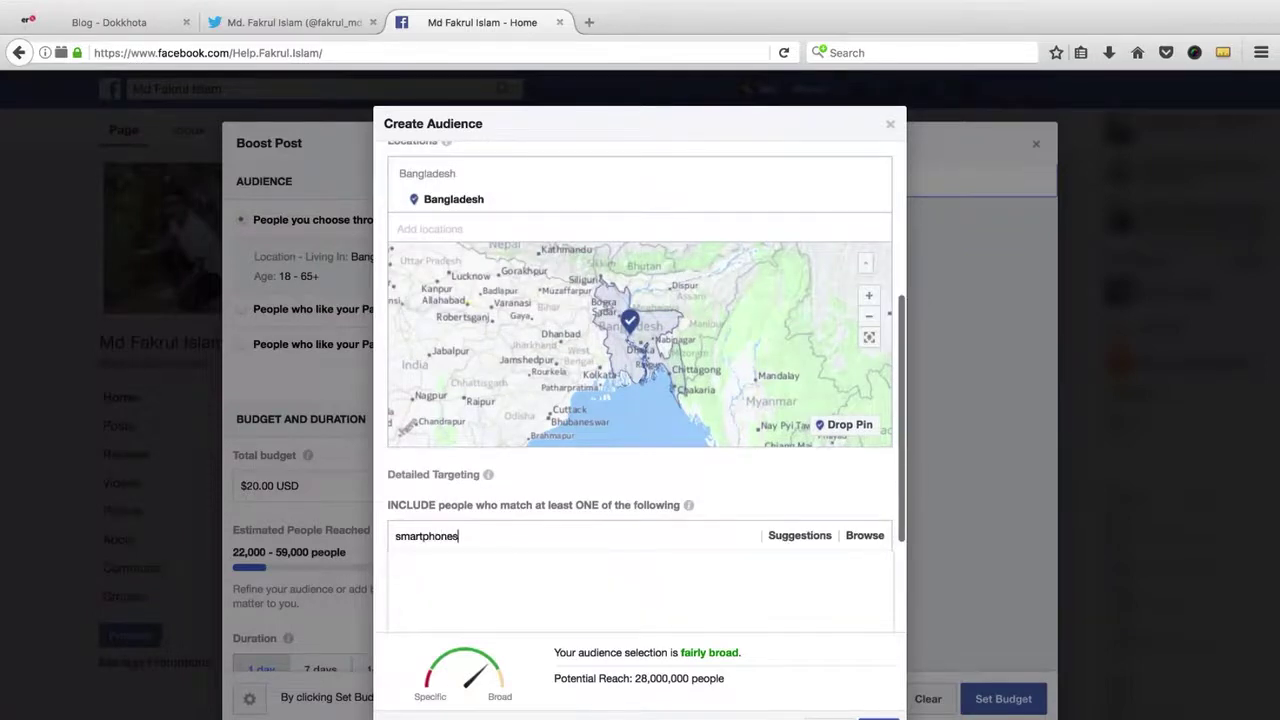
pyautogui.scroll(-3, 515, 415)
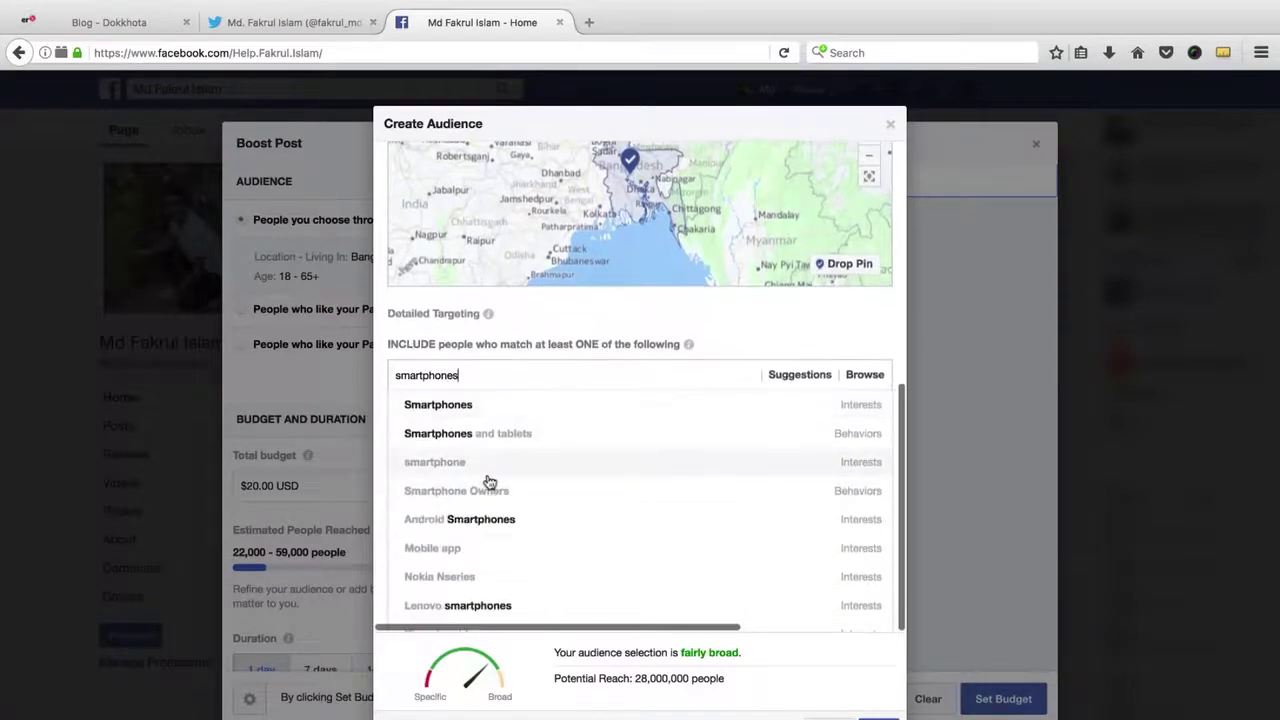
pyautogui.doubleClick(480, 372)
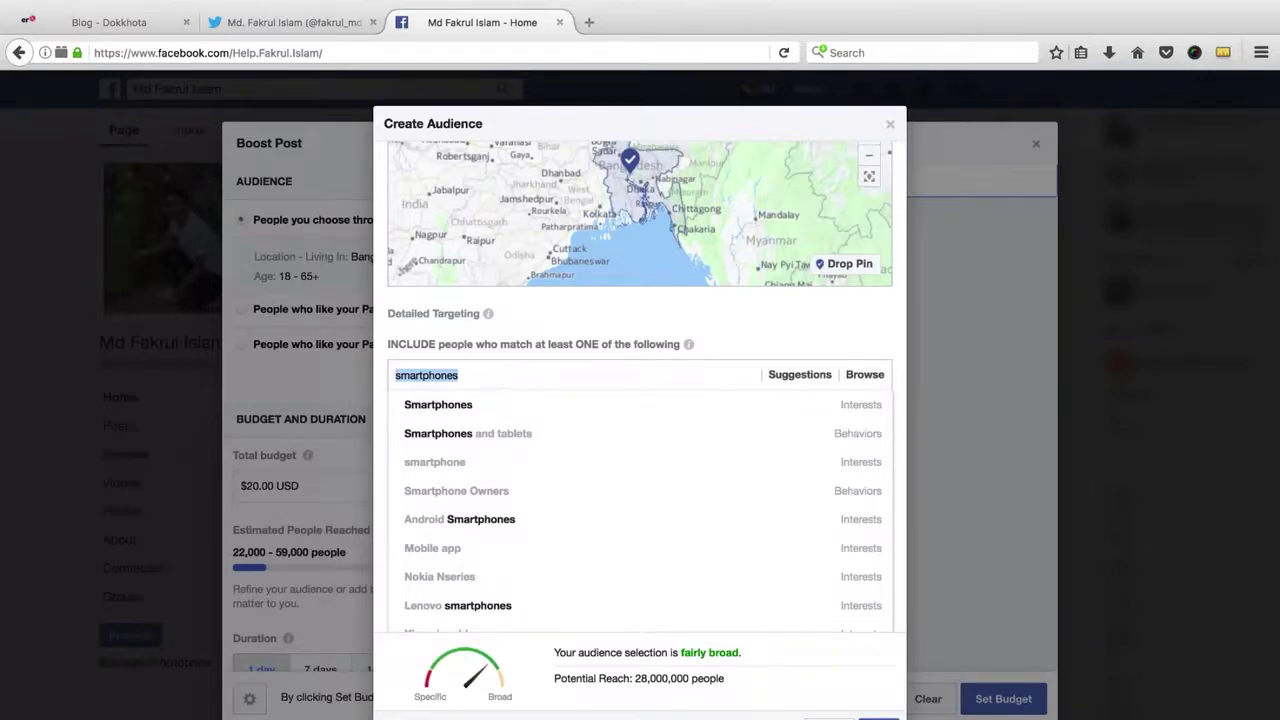
pyautogui.press('BackSpace')
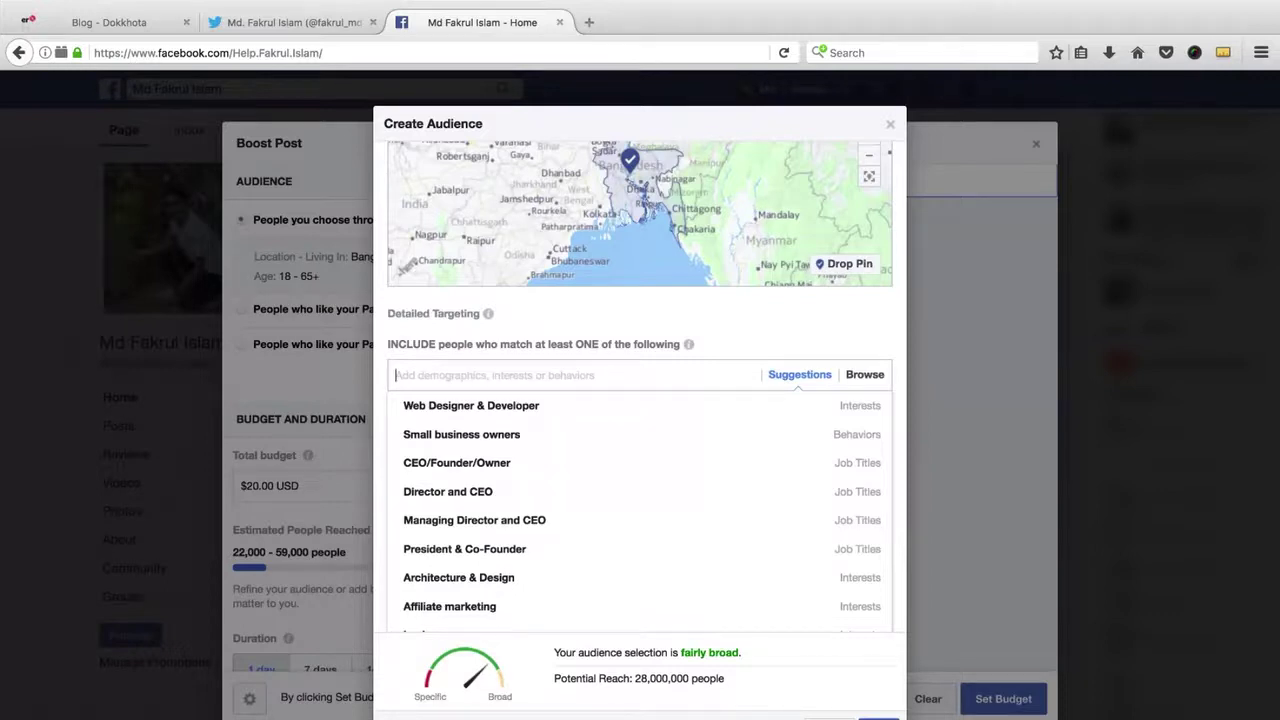
# - Search detailed targeting for "natok" and add the interest Bangla Natok Watch Online
pyautogui.write('natok')
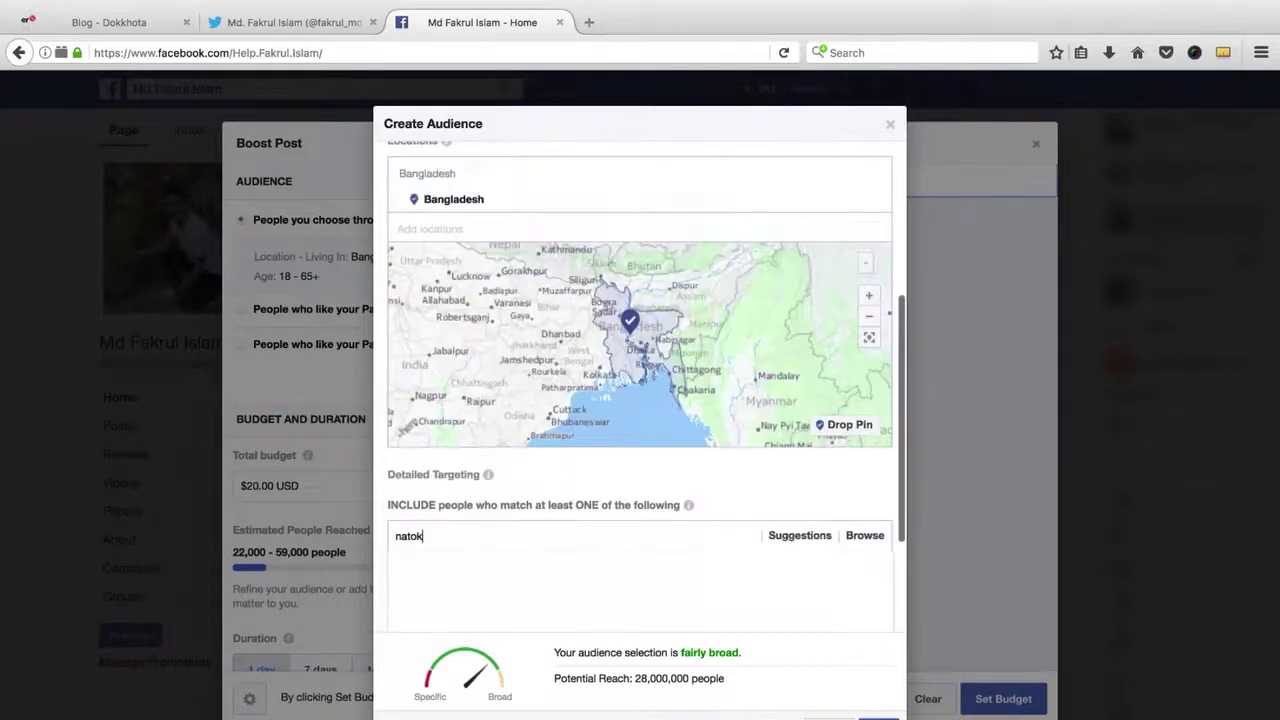
pyautogui.scroll(-3, 513, 520)
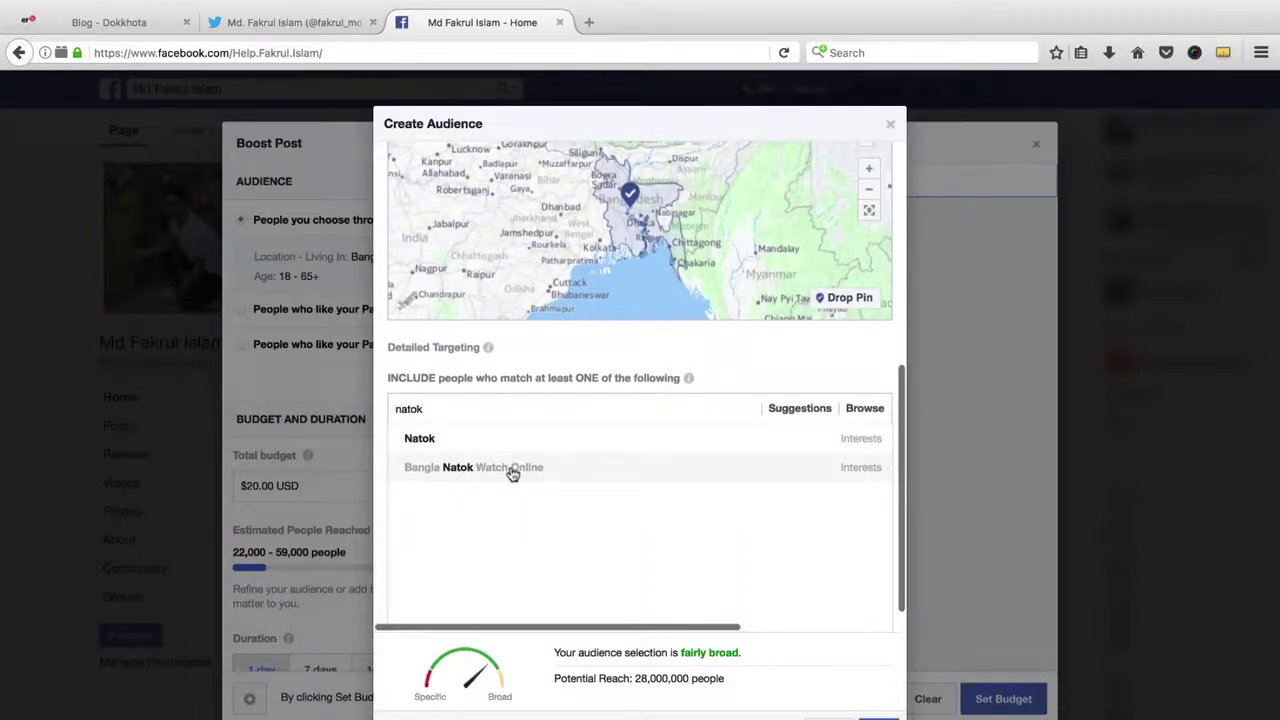
pyautogui.click(512, 471)
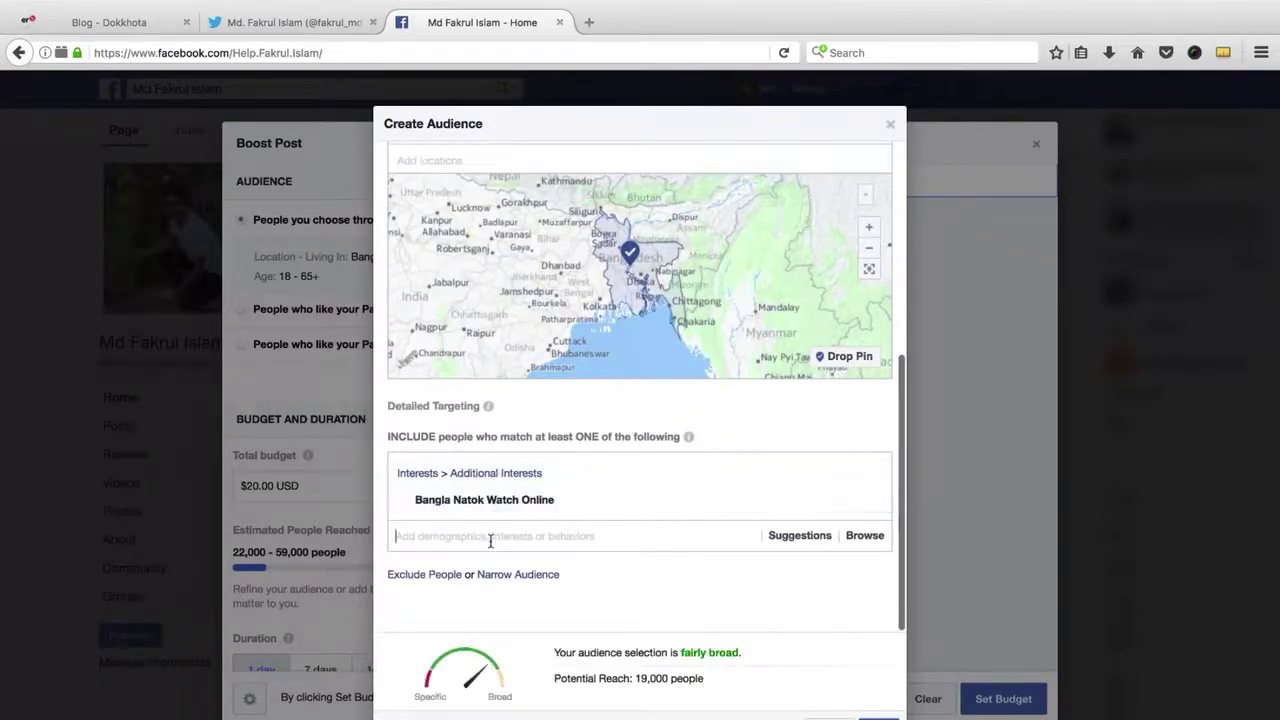
# - Search detailed targeting for "han" and "bangla movie", checking the smartphone article on the blog between the two searches
pyautogui.write('han')
pyautogui.press('BackSpace')
pyautogui.press('BackSpace')
pyautogui.press('BackSpace')
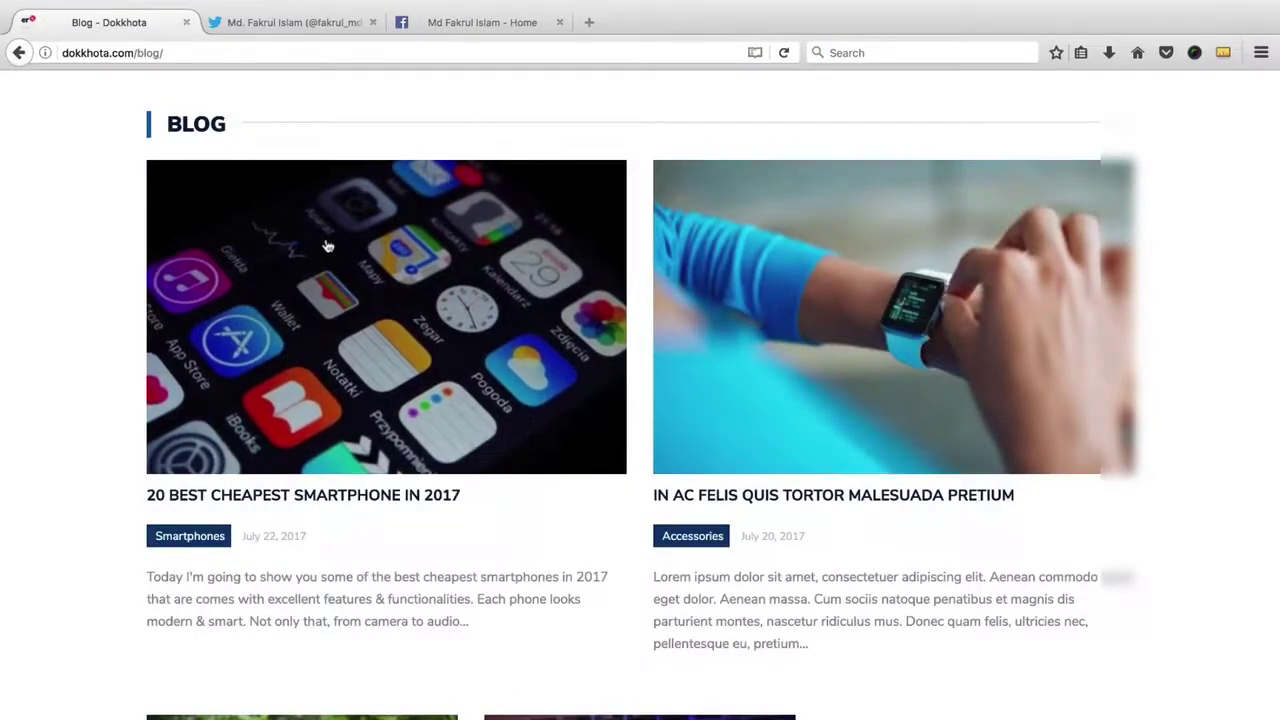
pyautogui.click(488, 20)
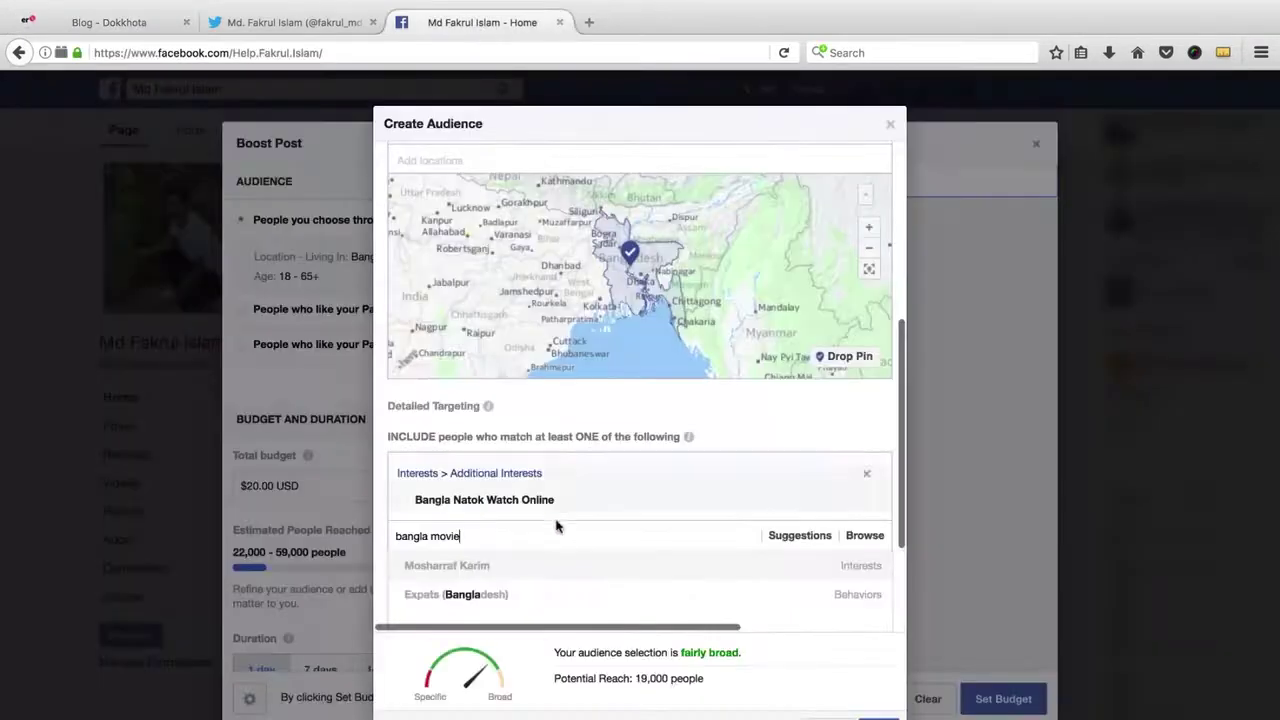
pyautogui.scroll(-2, 505, 528)
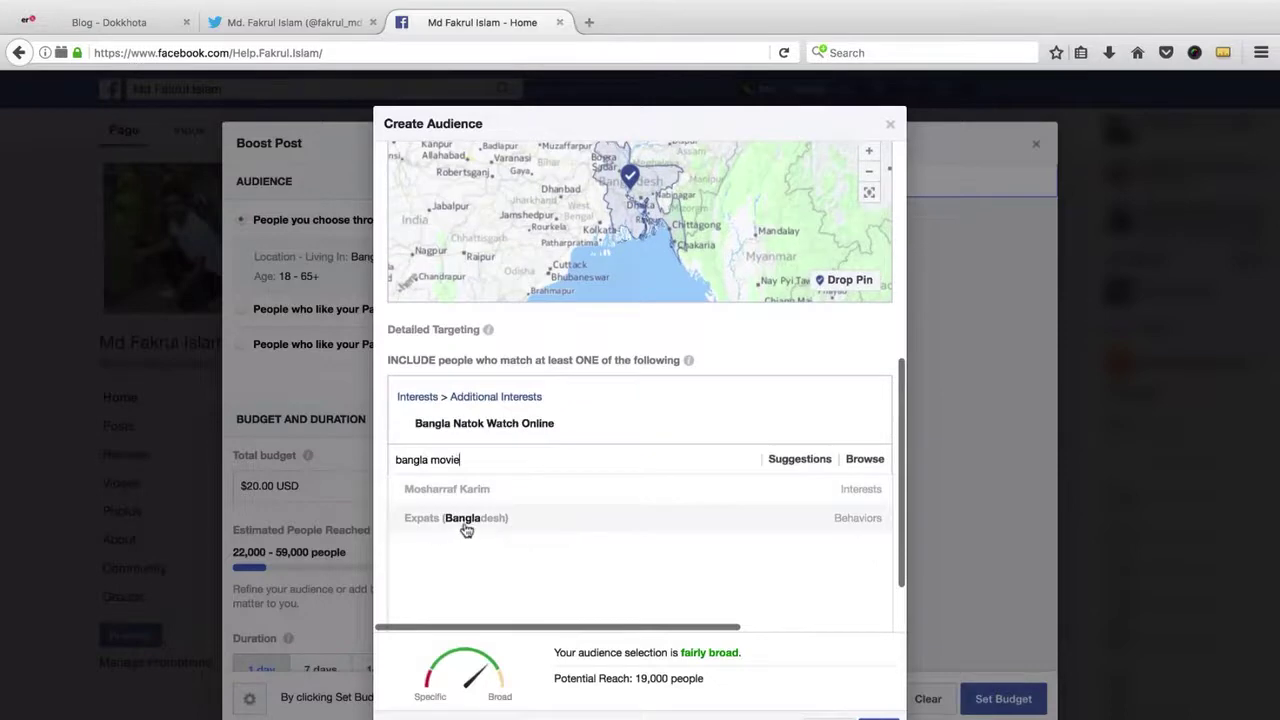
# - Replace the detailed targeting search with "funny" and add the interest Funny Videos
pyautogui.tripleClick(500, 462)
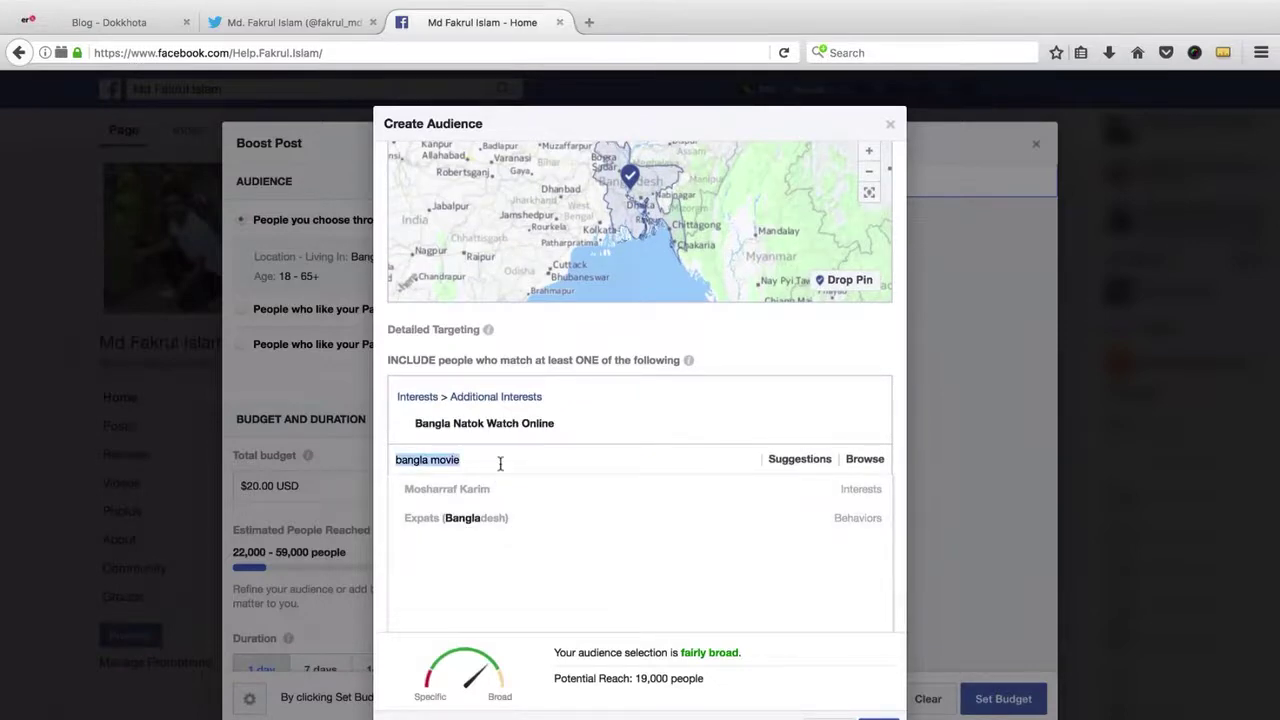
pyautogui.write('funny')
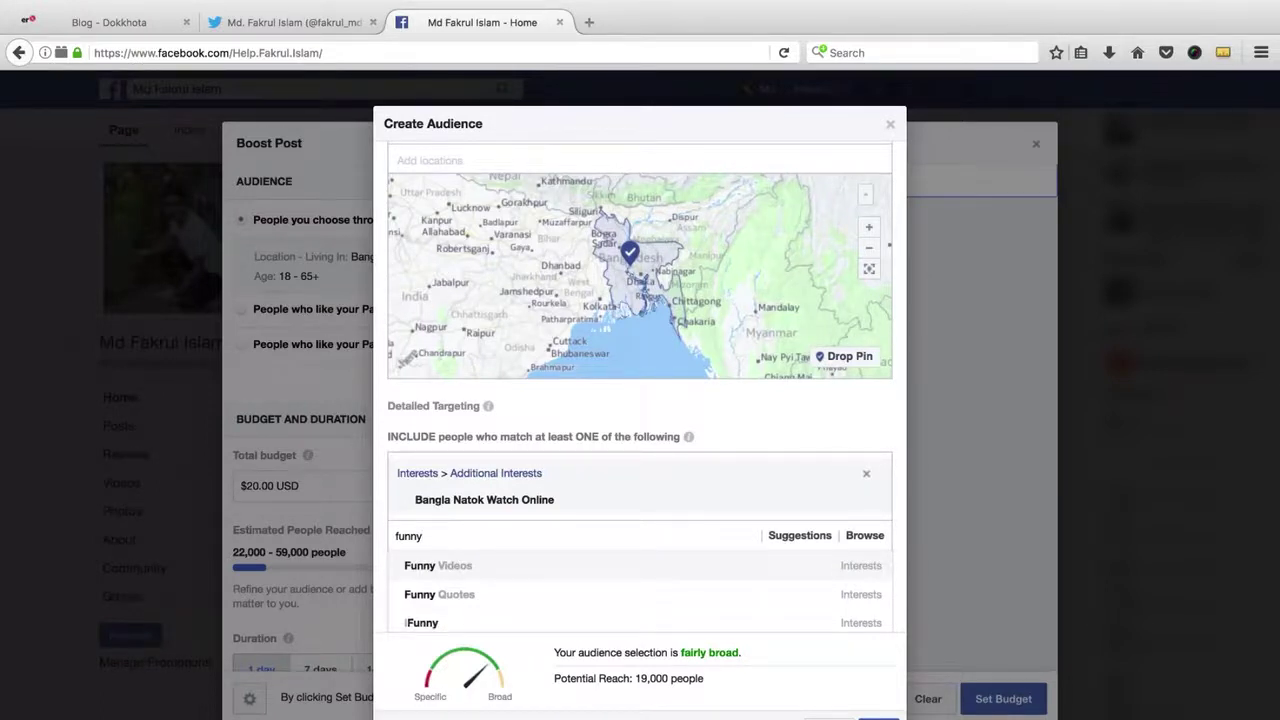
pyautogui.click(427, 566)
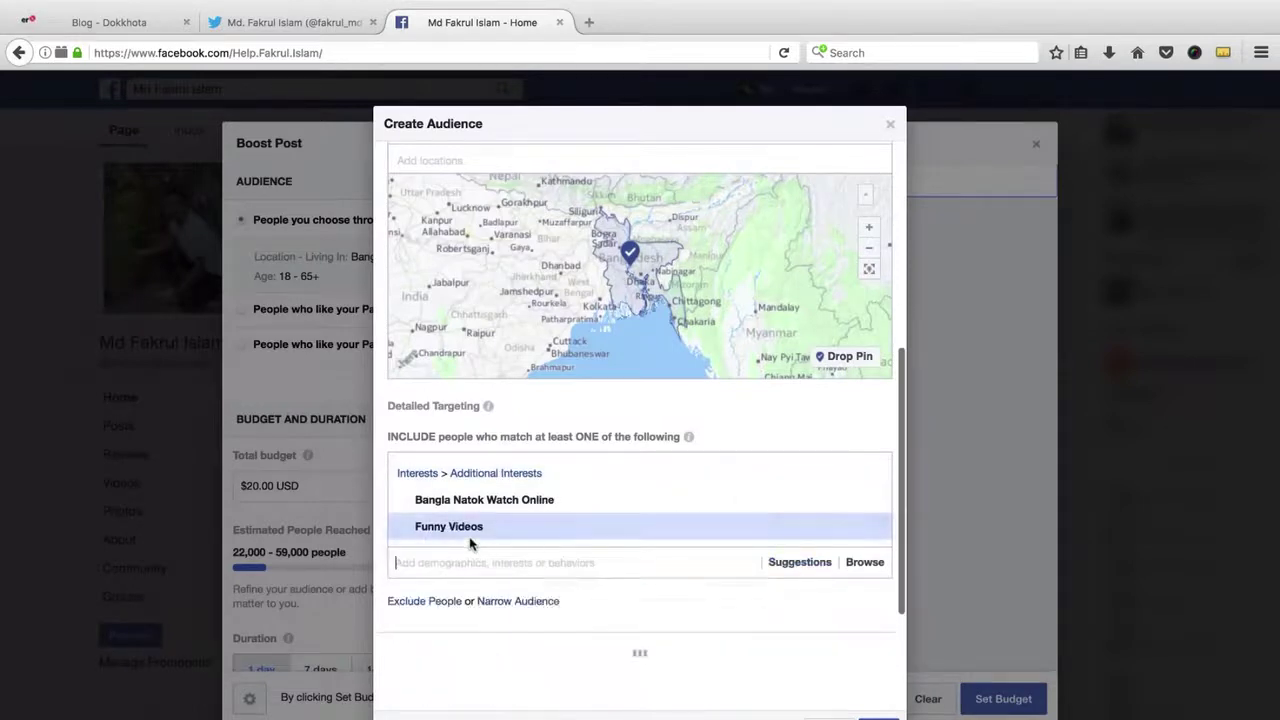
pyautogui.moveTo(462, 540)
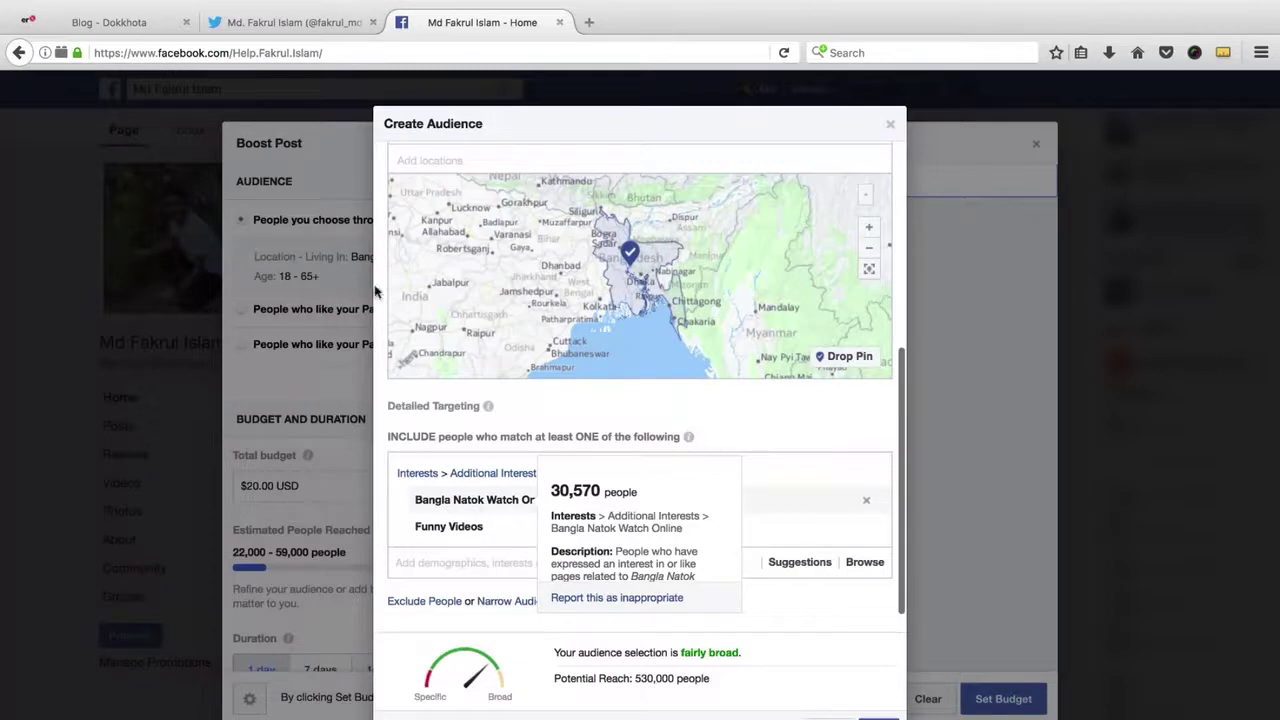
# - Compare the smartphone article on the blog with the interests Bangla Natok Watch Online and Funny Videos
pyautogui.click(110, 22)
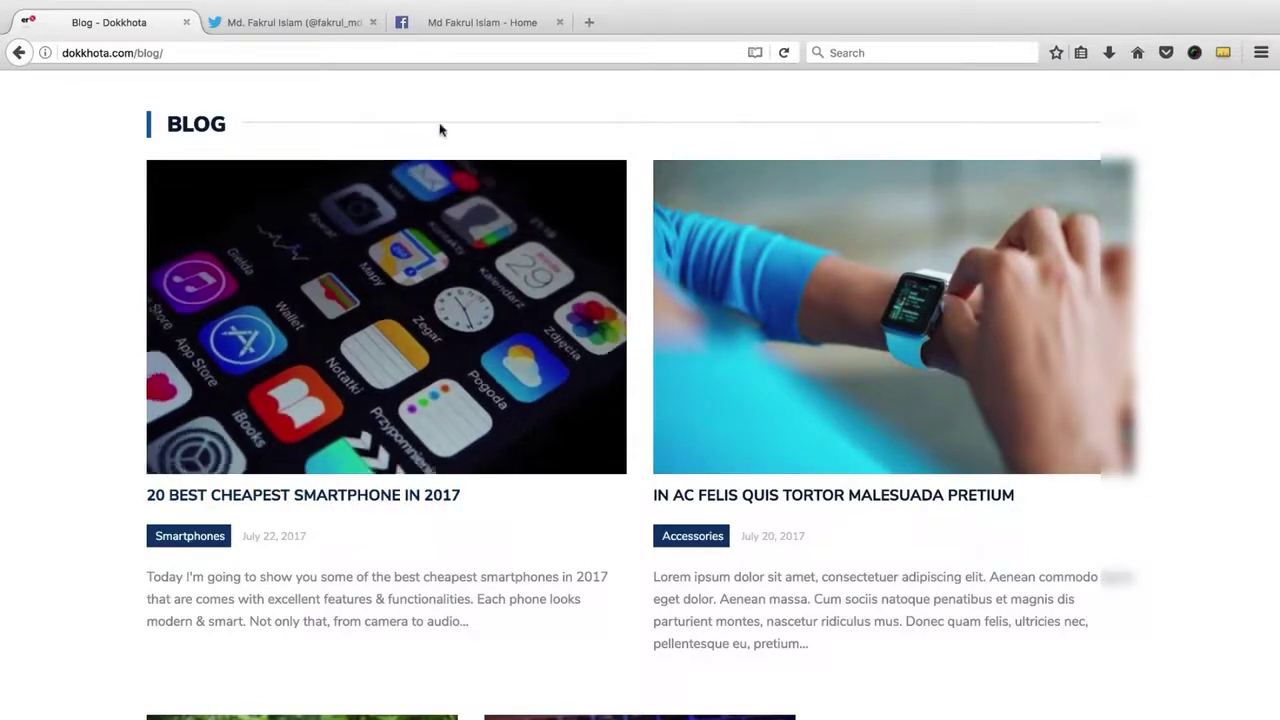
pyautogui.click(545, 24)
pyautogui.moveTo(512, 505)
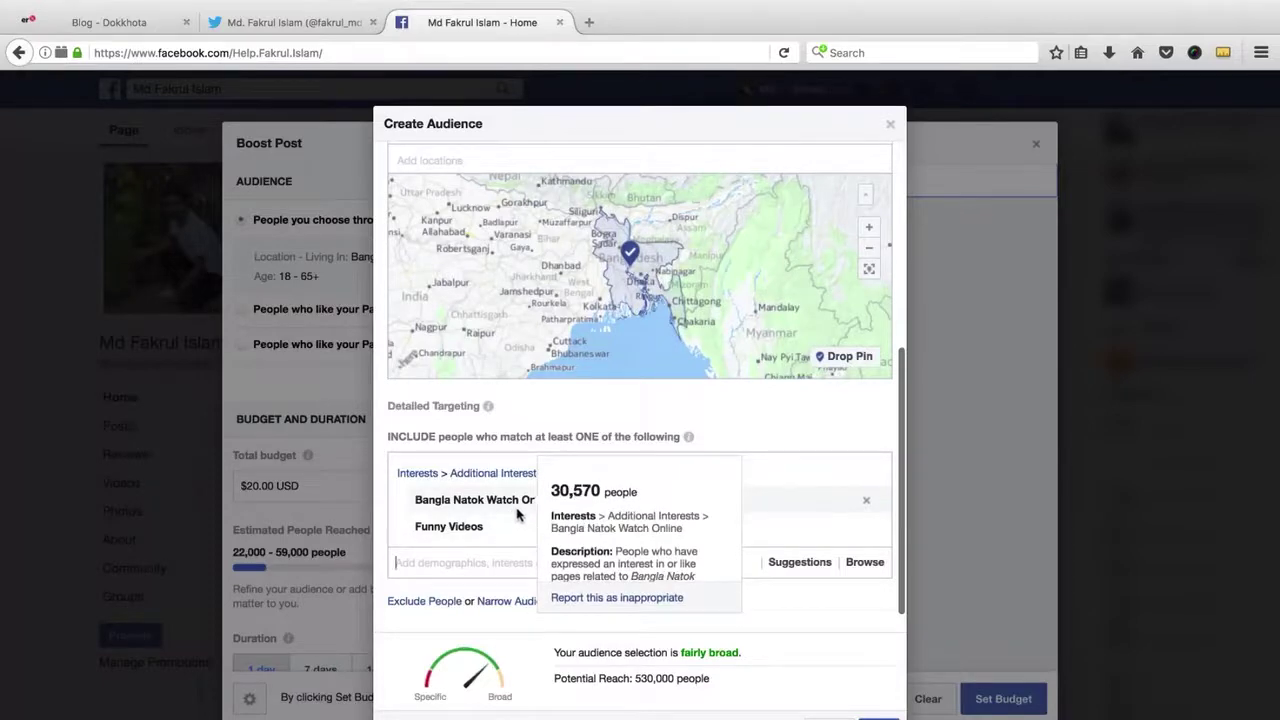
pyautogui.click(148, 24)
pyautogui.click(440, 22)
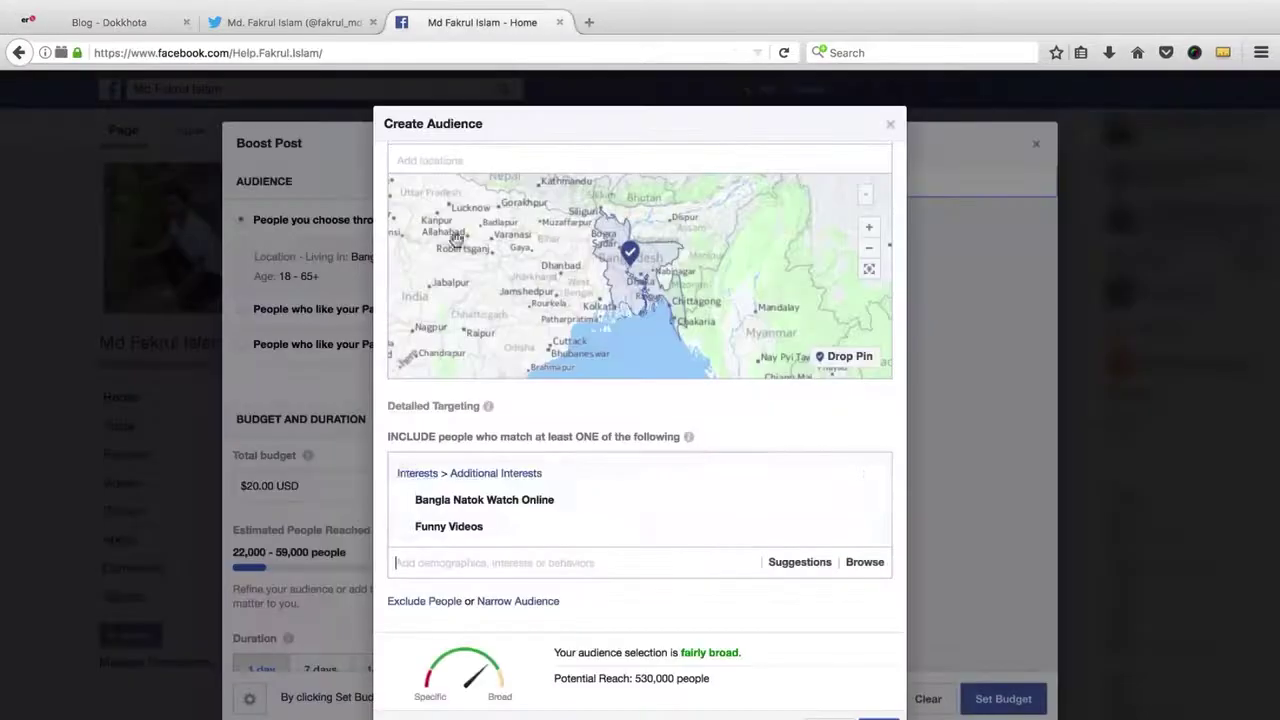
# - Search detailed targeting for "travel" and add the interest Travel agency
pyautogui.moveTo(494, 527)
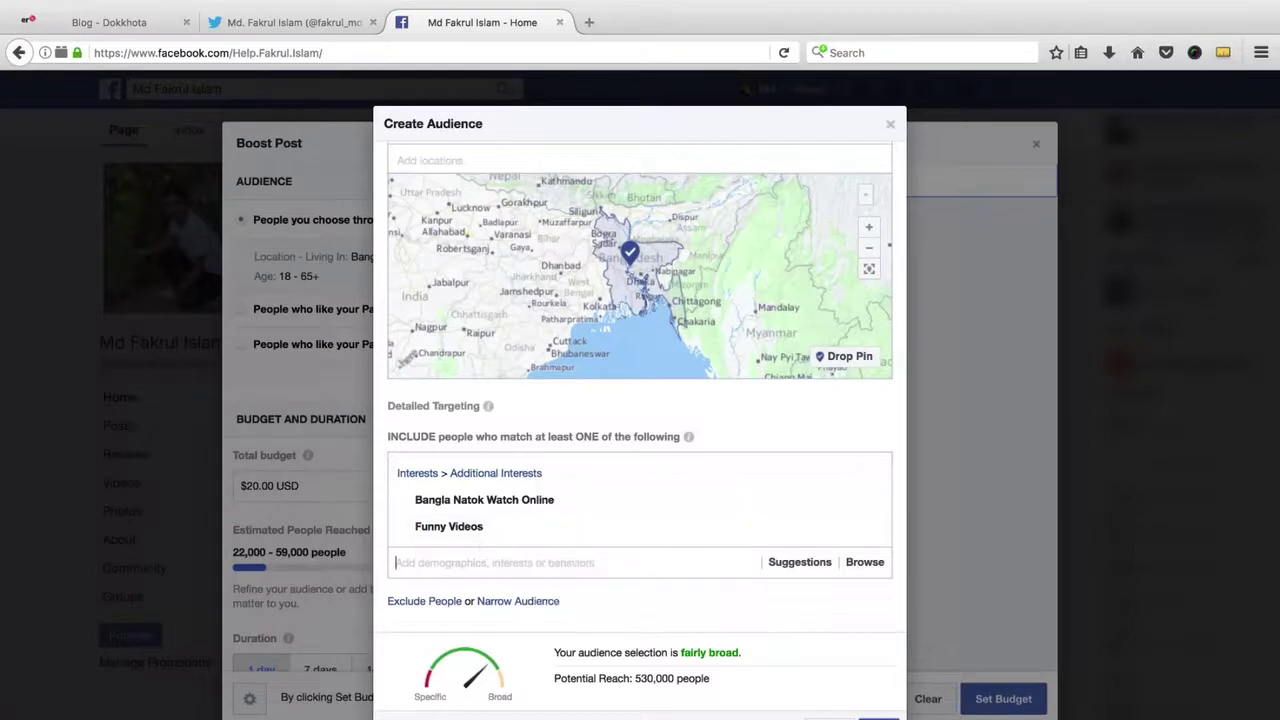
pyautogui.write('travel')
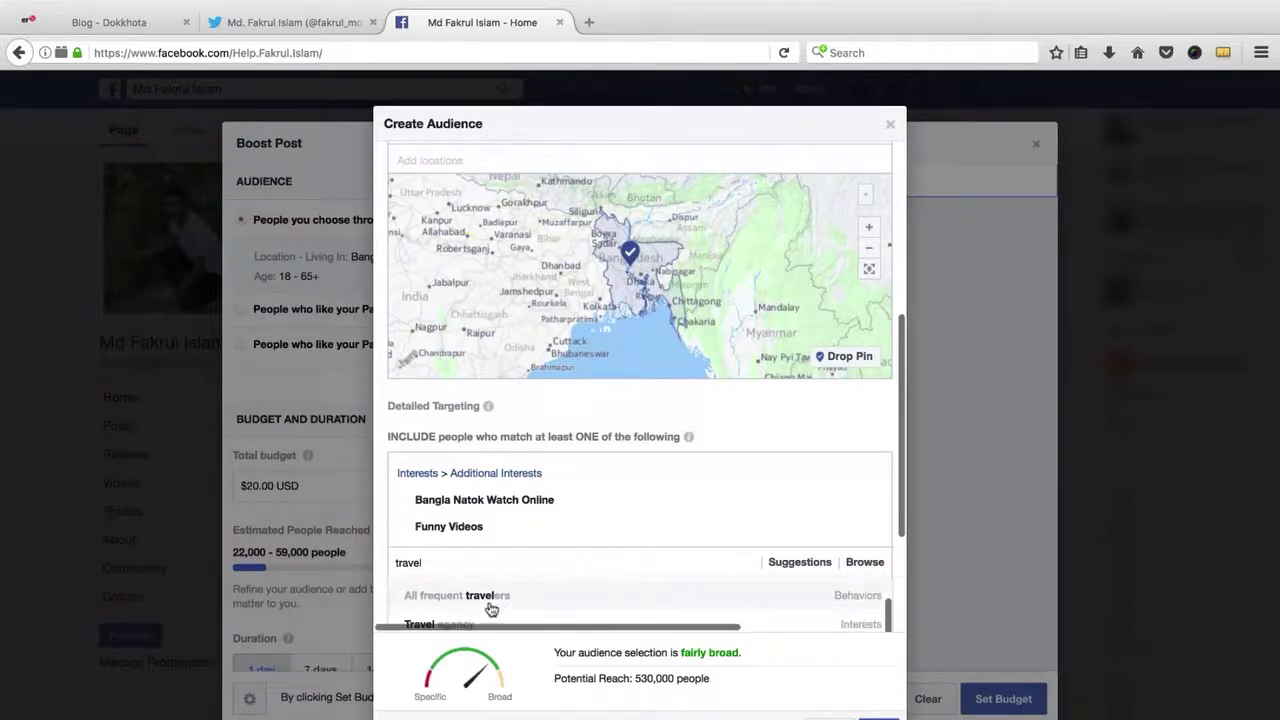
pyautogui.scroll(-1, 487, 604)
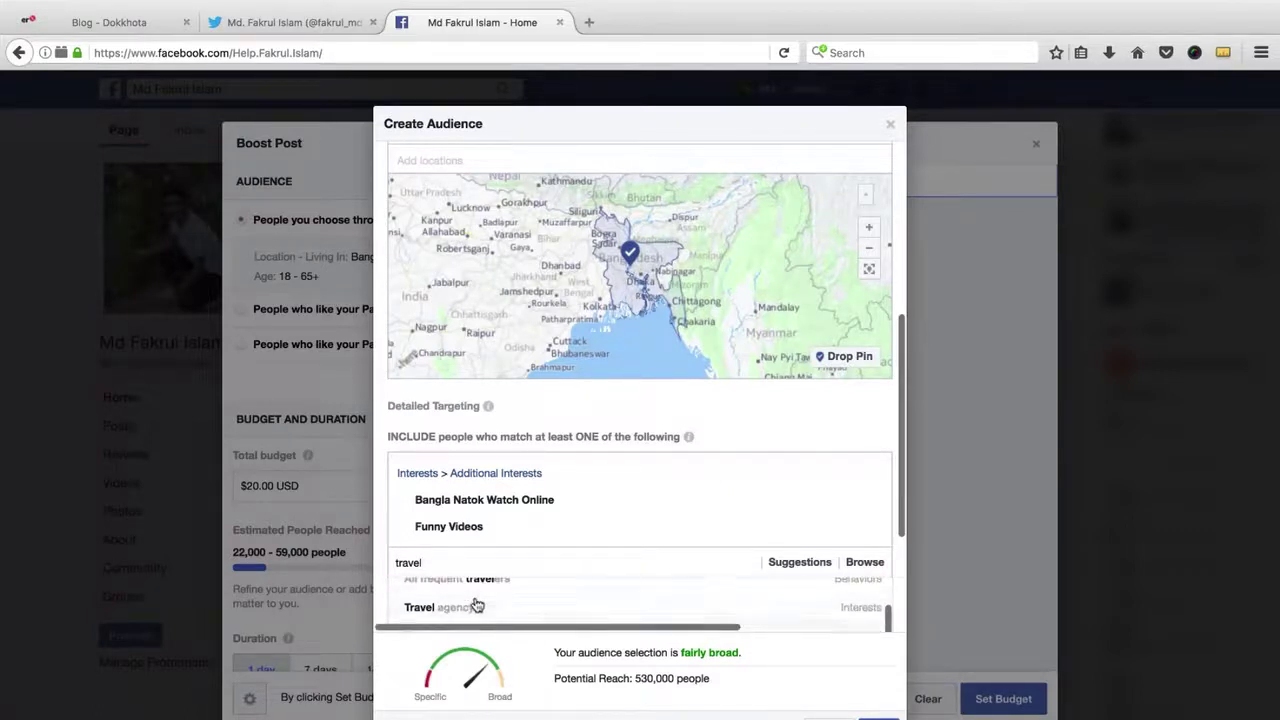
pyautogui.click(477, 604)
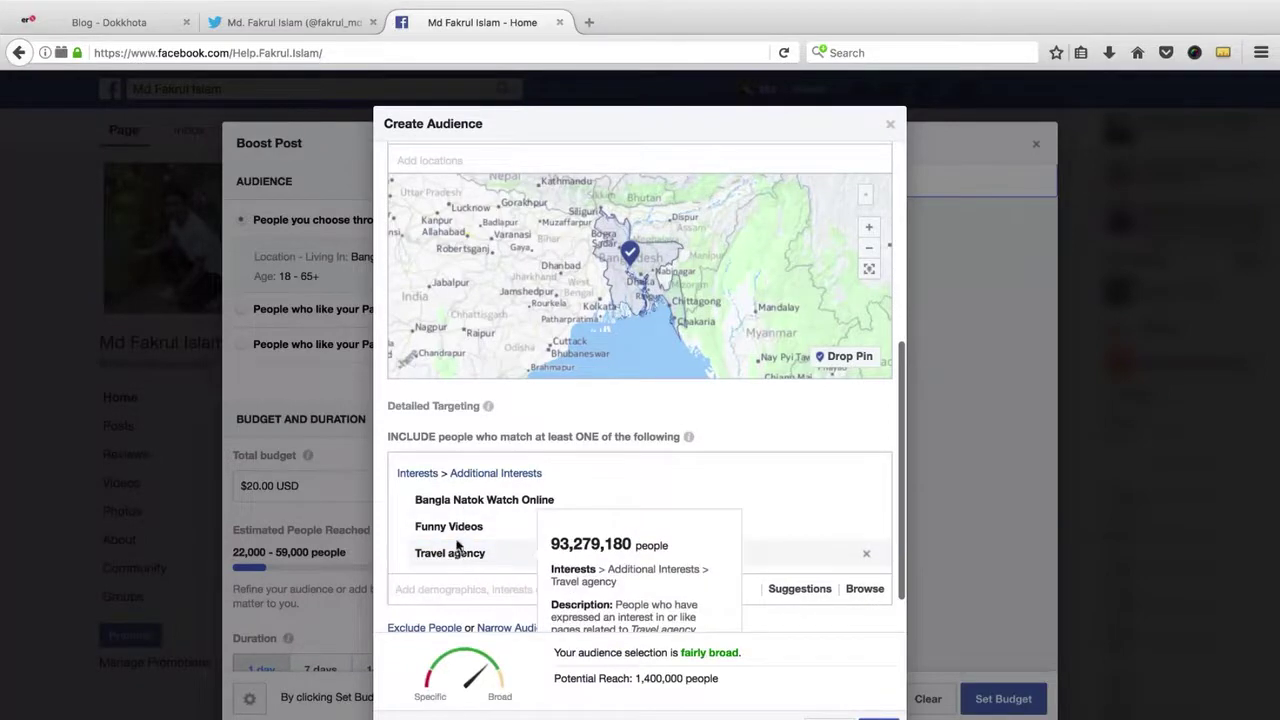
# - Check the blog's smartphone article against the chosen interests, and discard the new audience without saving it
pyautogui.click(134, 27)
pyautogui.click(409, 33)
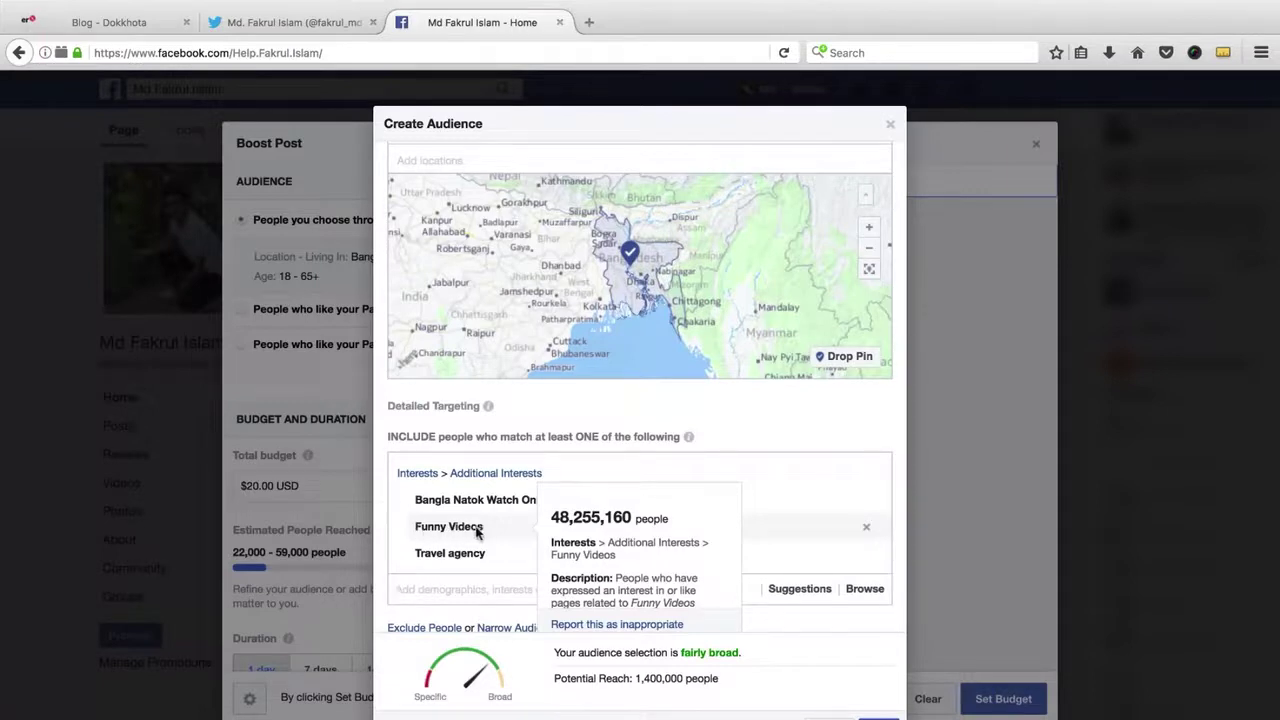
pyautogui.click(120, 28)
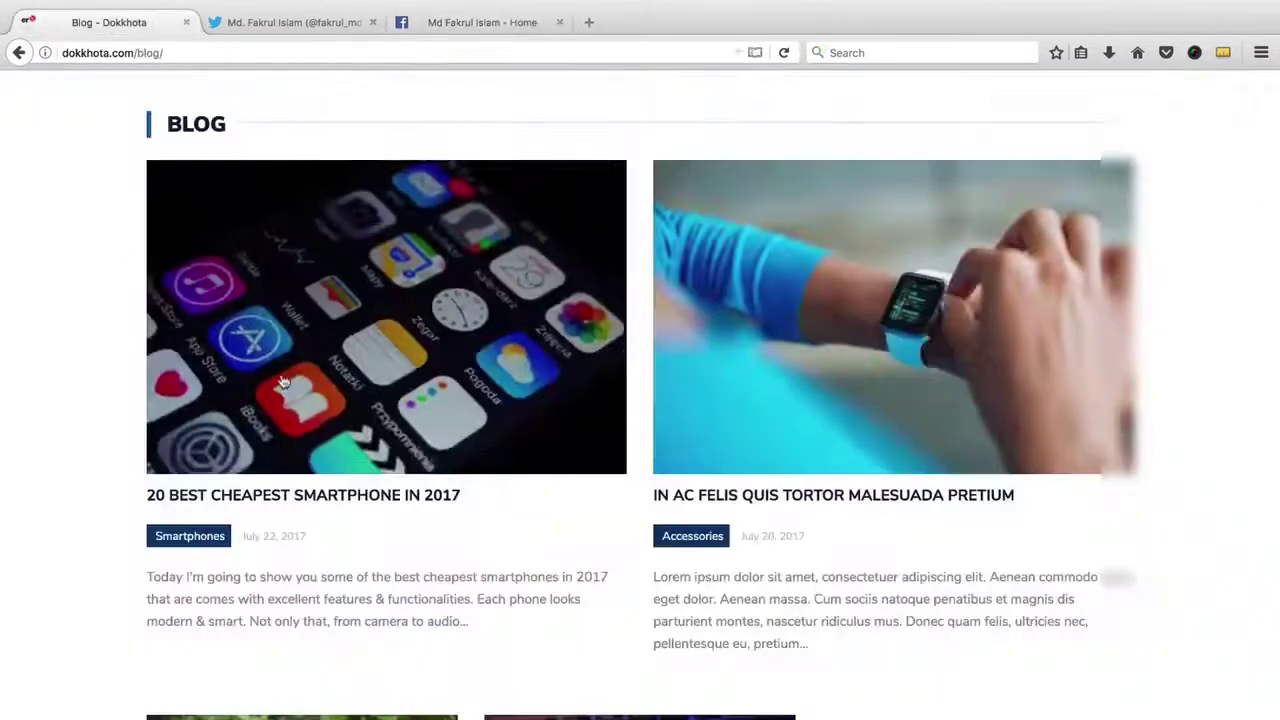
pyautogui.click(473, 18)
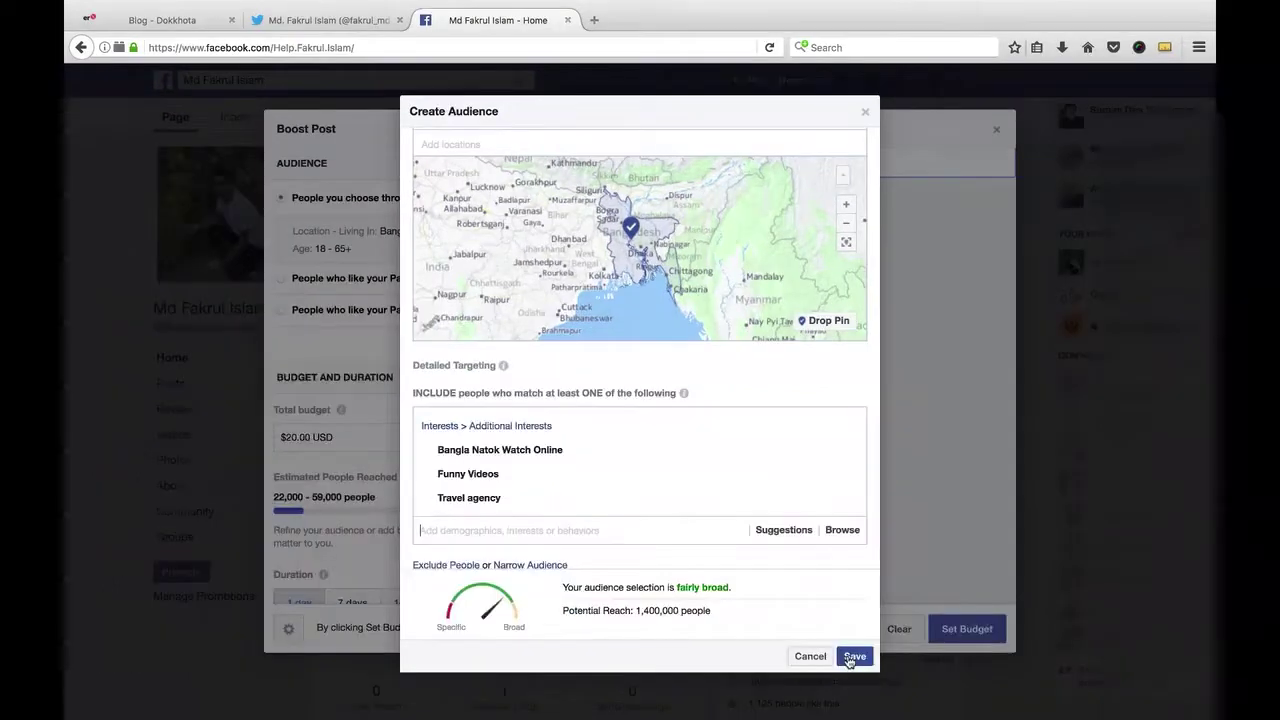
pyautogui.click(810, 656)
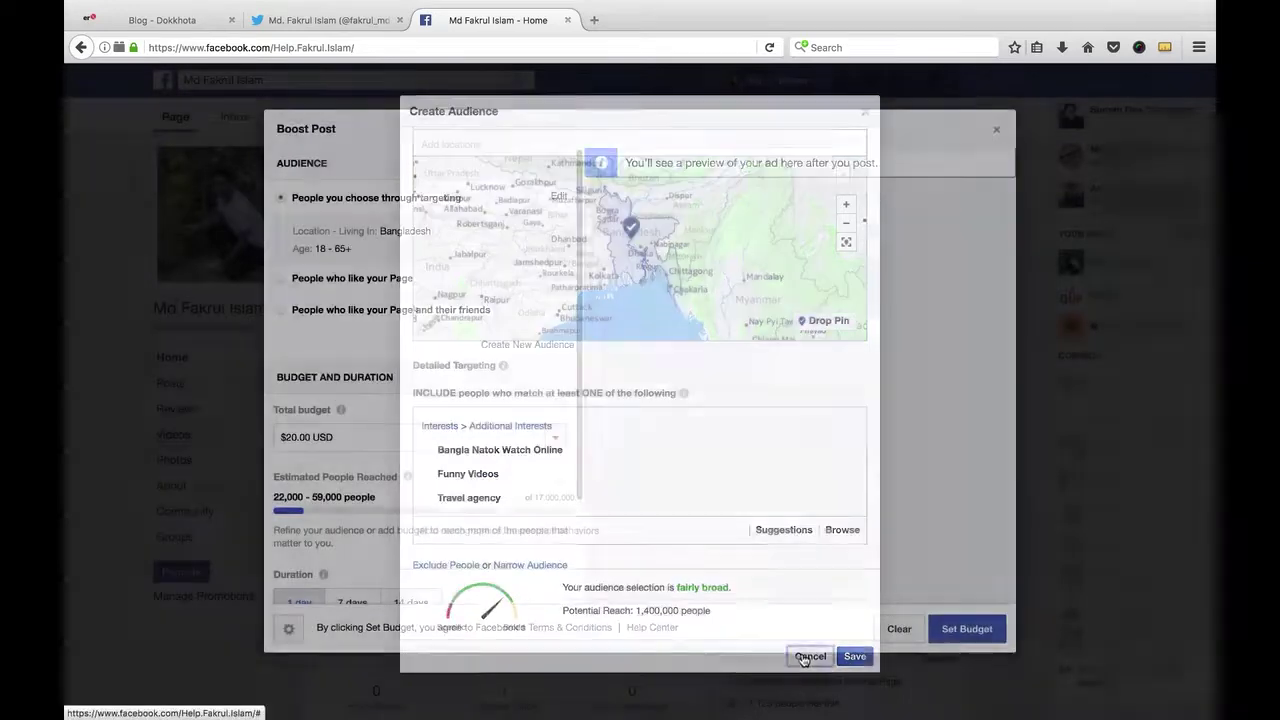
# - Try the 7-day and 14-day durations, view the end-date calendar, and set the boost duration to 7 days
pyautogui.scroll(-3, 441, 527)
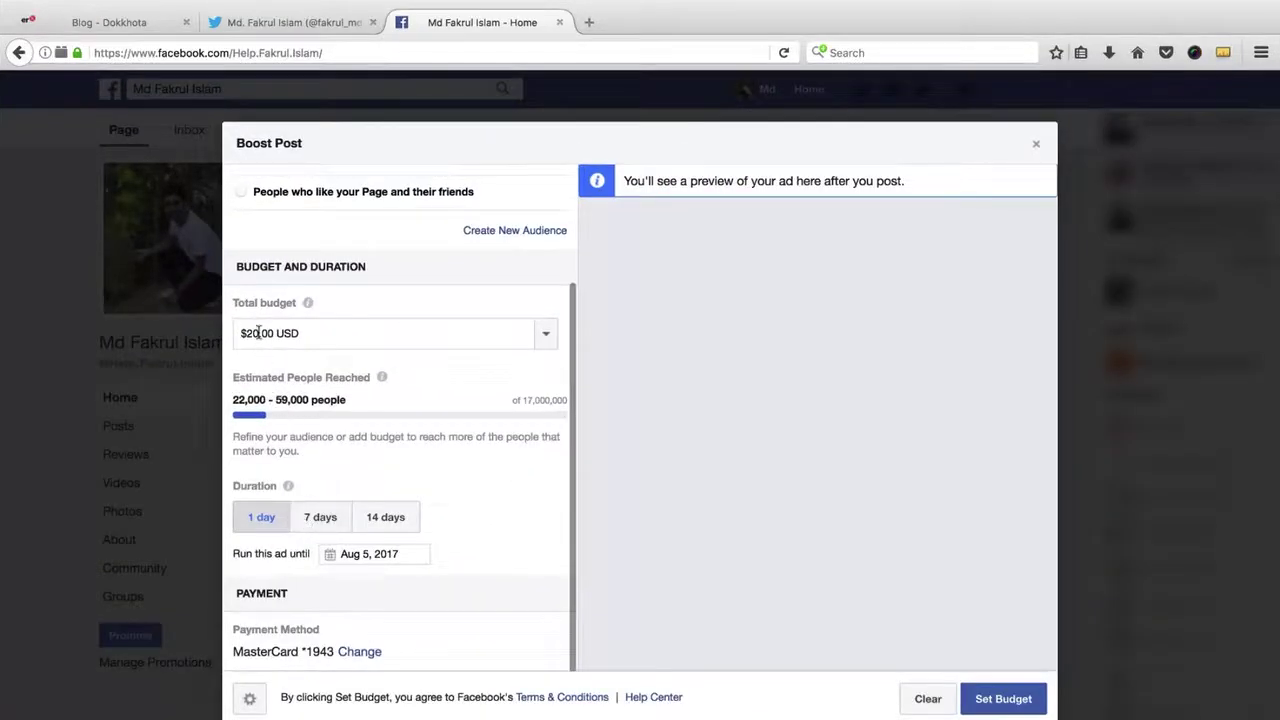
pyautogui.click(322, 517)
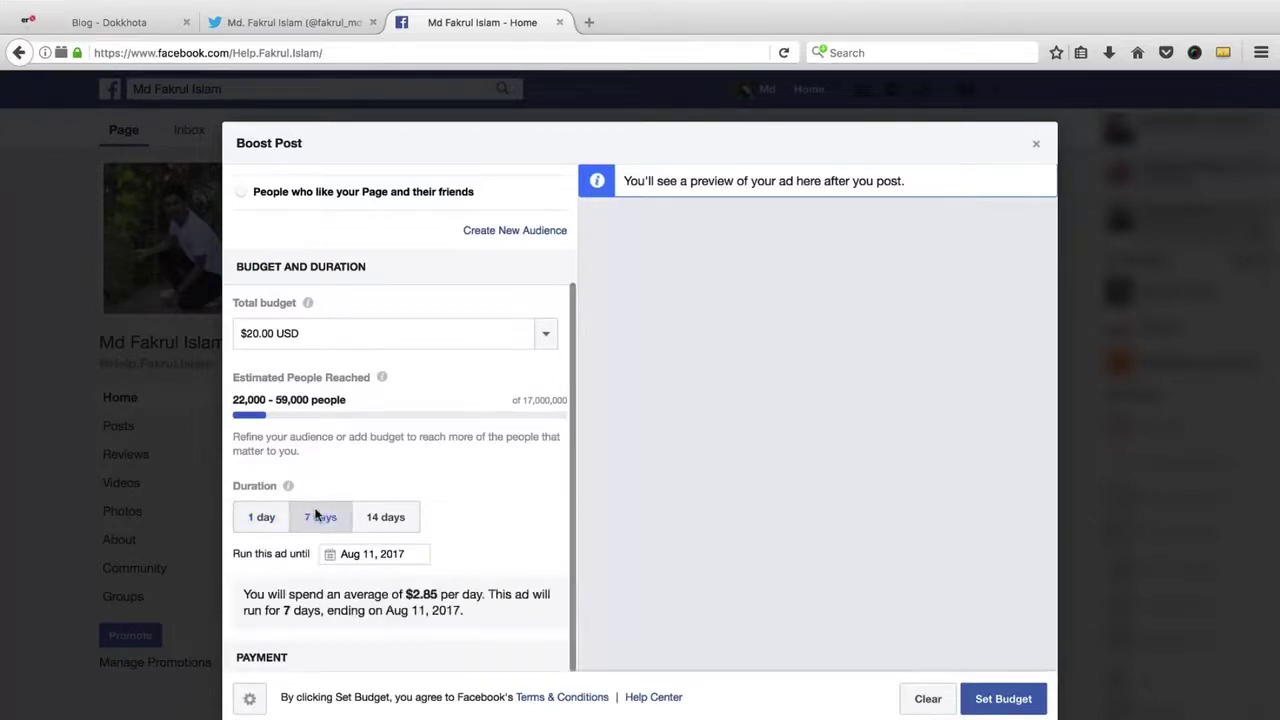
pyautogui.click(390, 517)
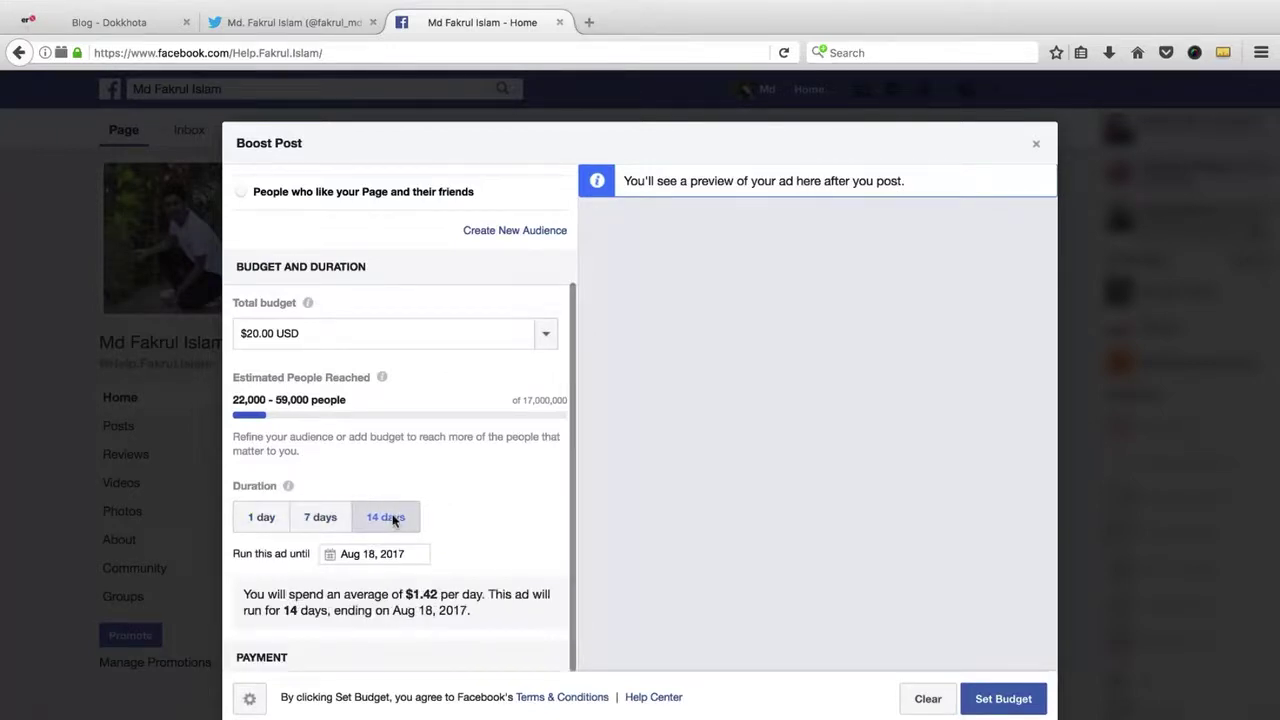
pyautogui.click(360, 553)
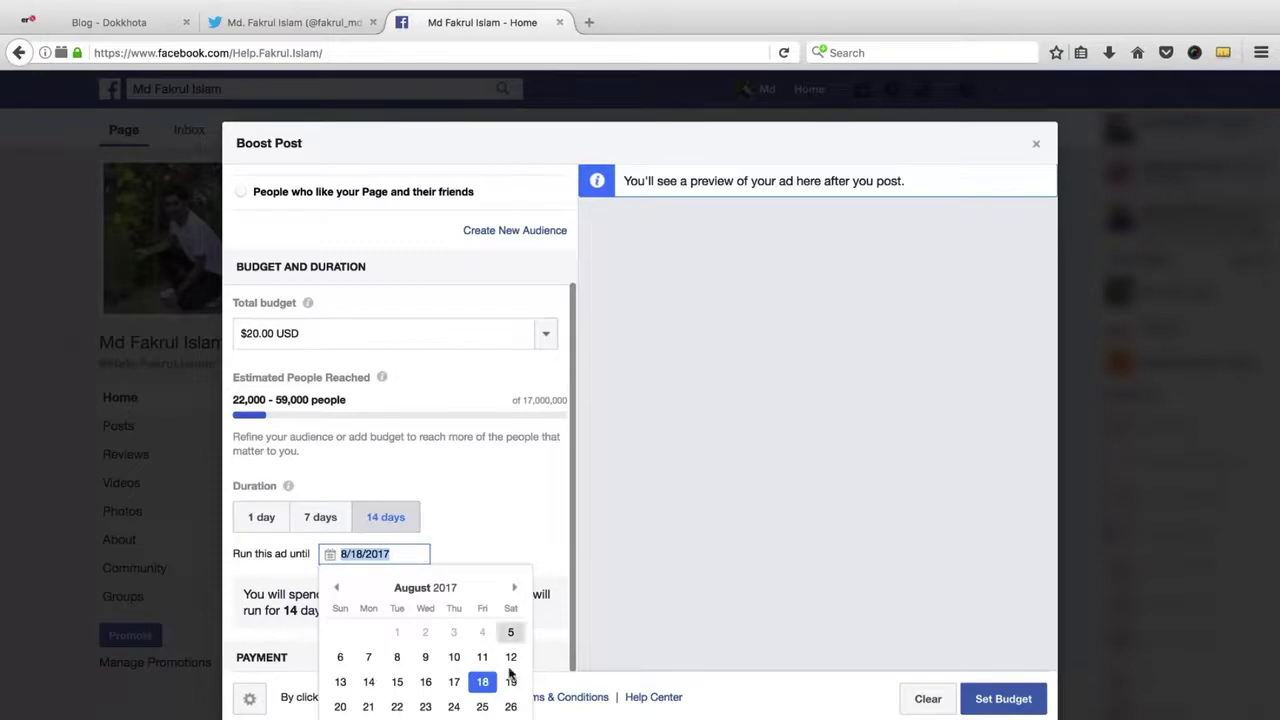
pyautogui.click(320, 517)
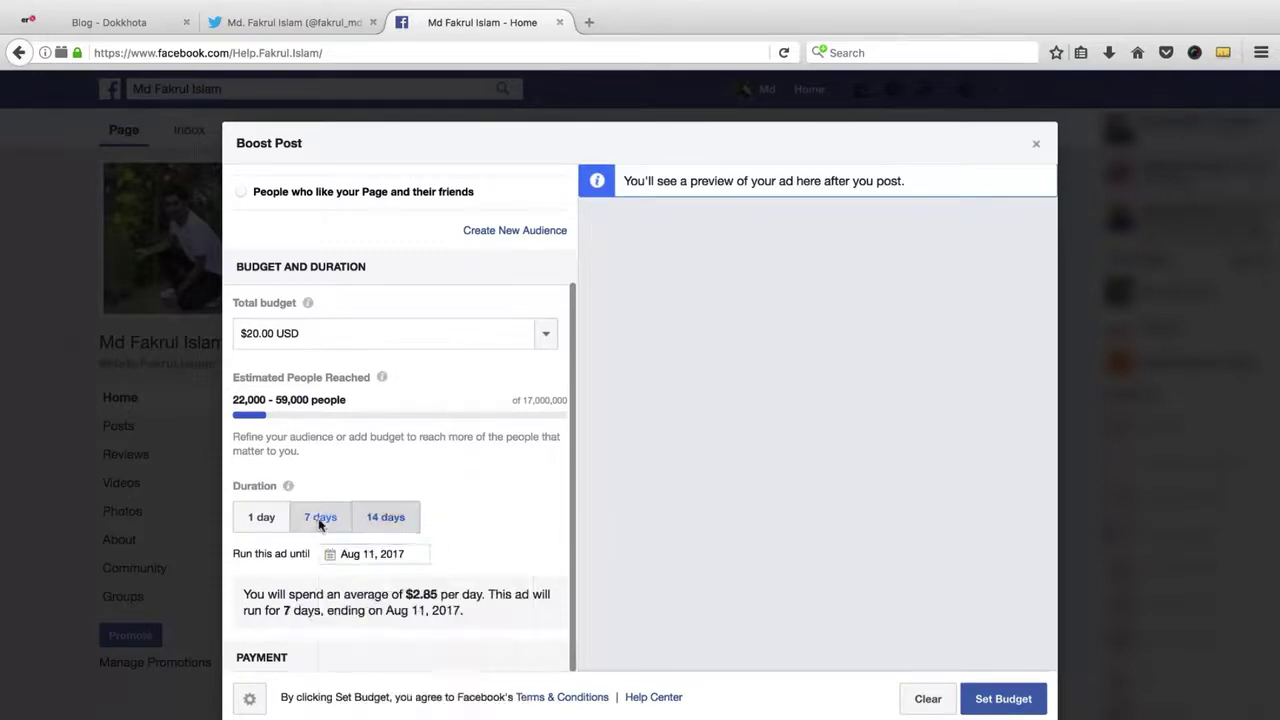
# - Set the boost's total budget to $40.00 USD and highlight the card listed as payment method
pyautogui.click(251, 336)
pyautogui.press('BackSpace')
pyautogui.write('4')
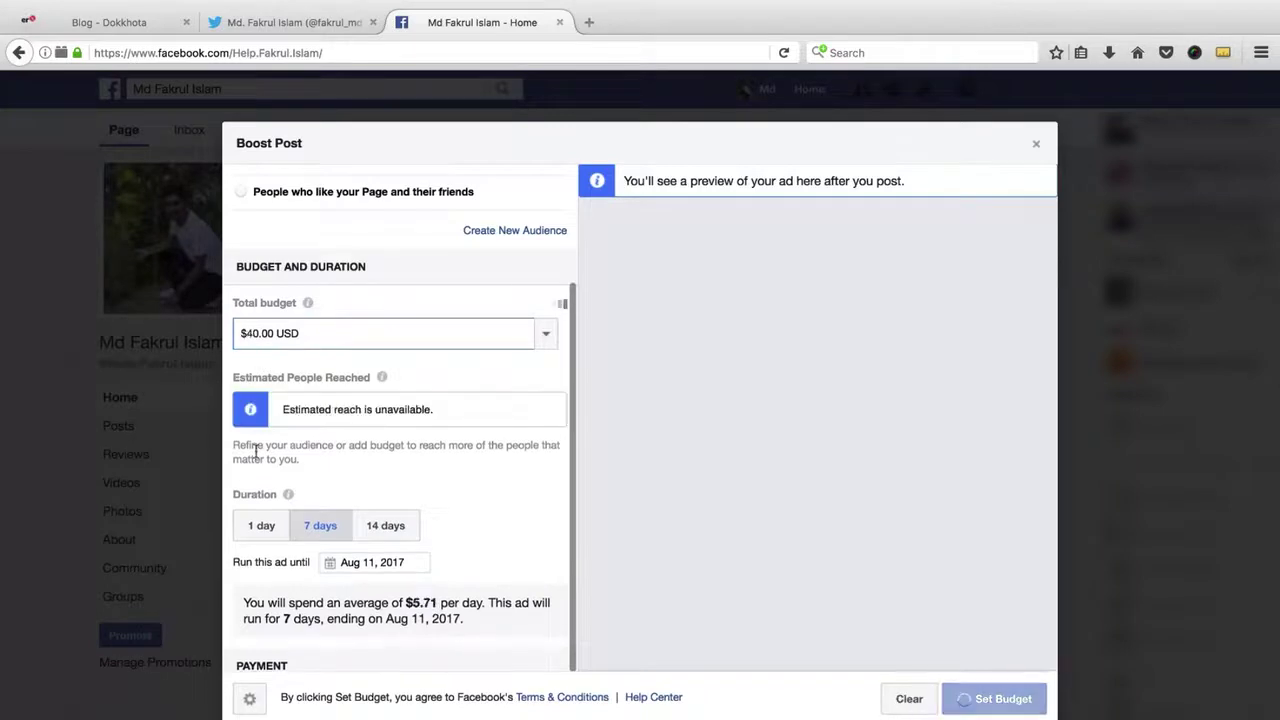
pyautogui.scroll(-1, 255, 445)
pyautogui.moveTo(232, 652); pyautogui.dragTo(362, 652)
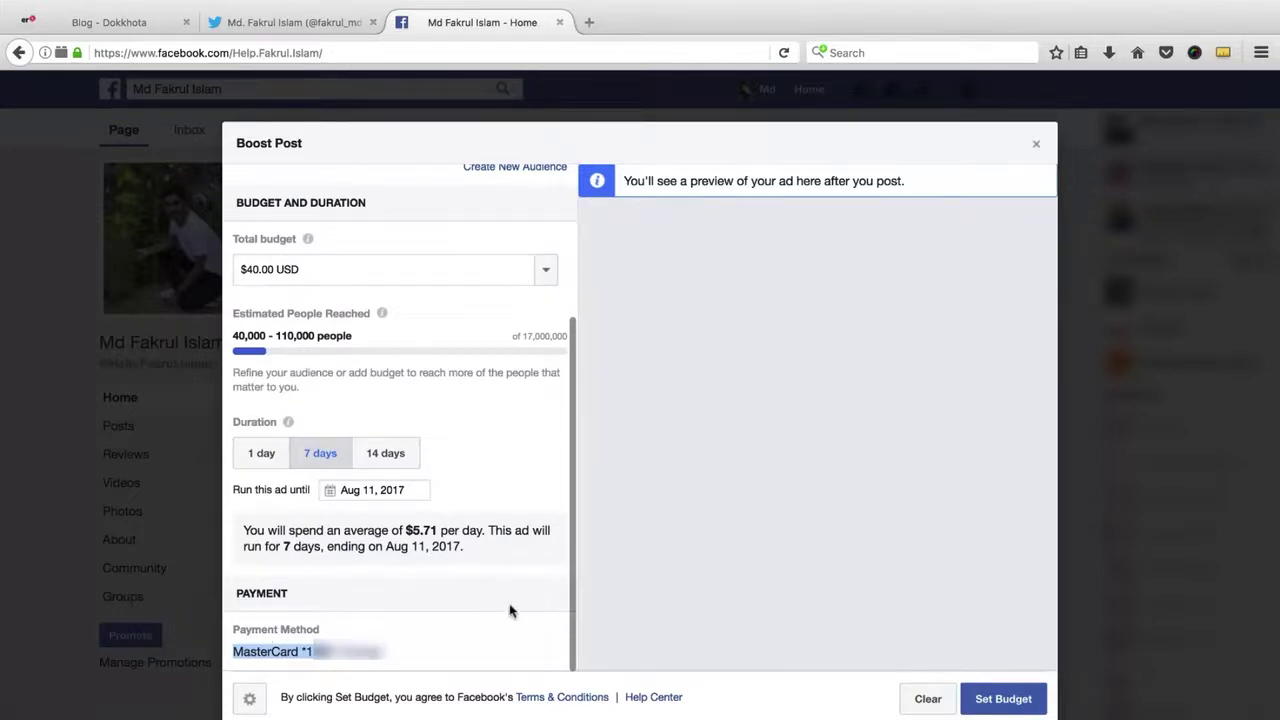
# - Switch to the Twitter profile and compare its shared article tweets with the smartphone article on the blog
pyautogui.click(296, 25)
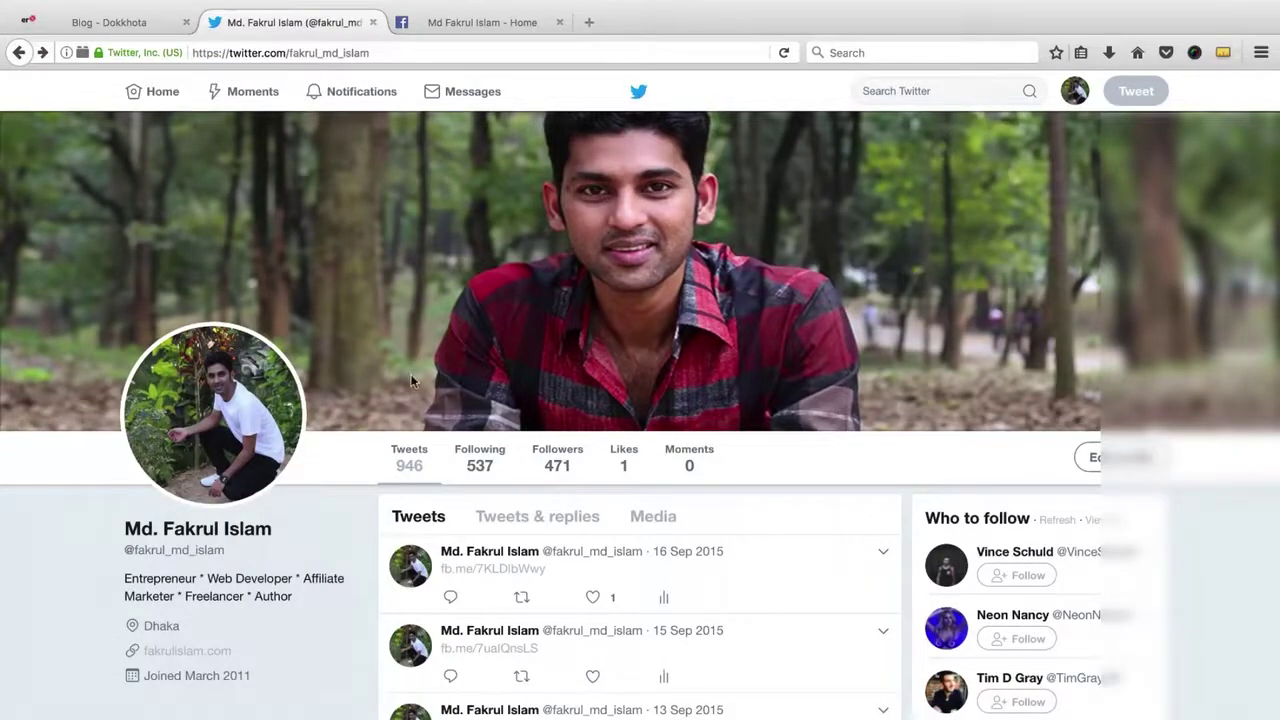
pyautogui.scroll(-5, 586, 443)
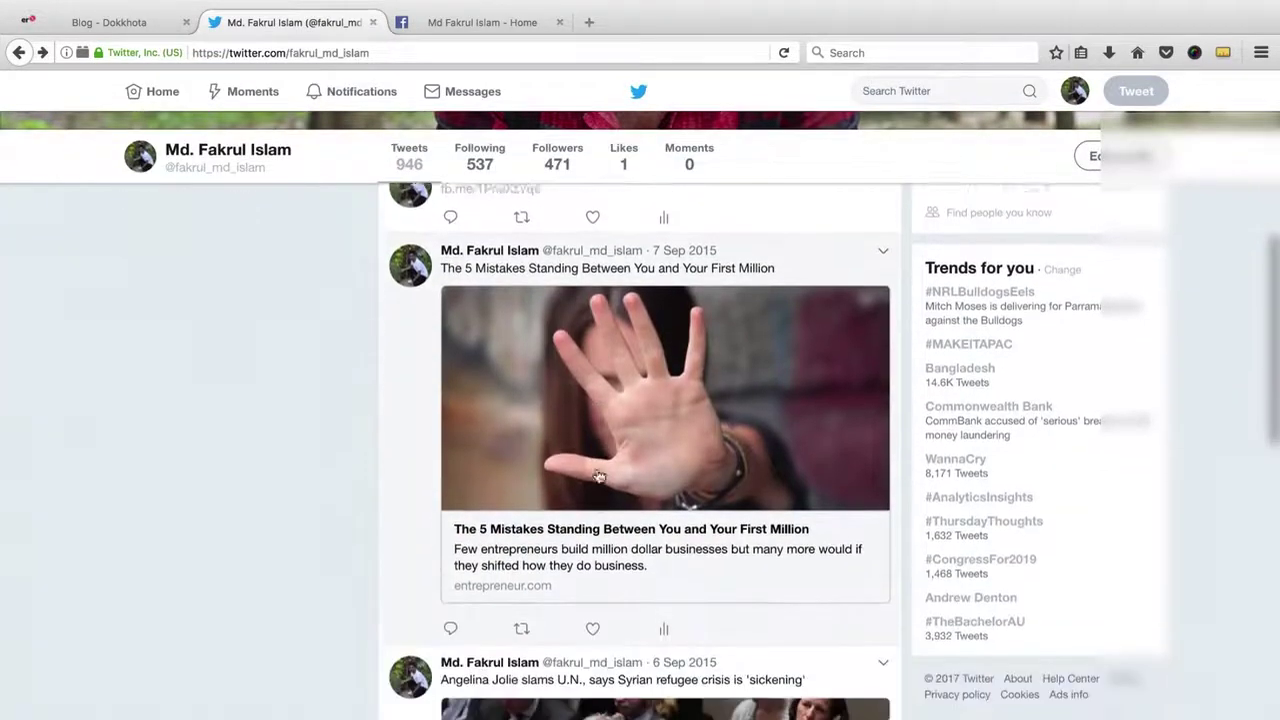
pyautogui.scroll(1, 600, 470)
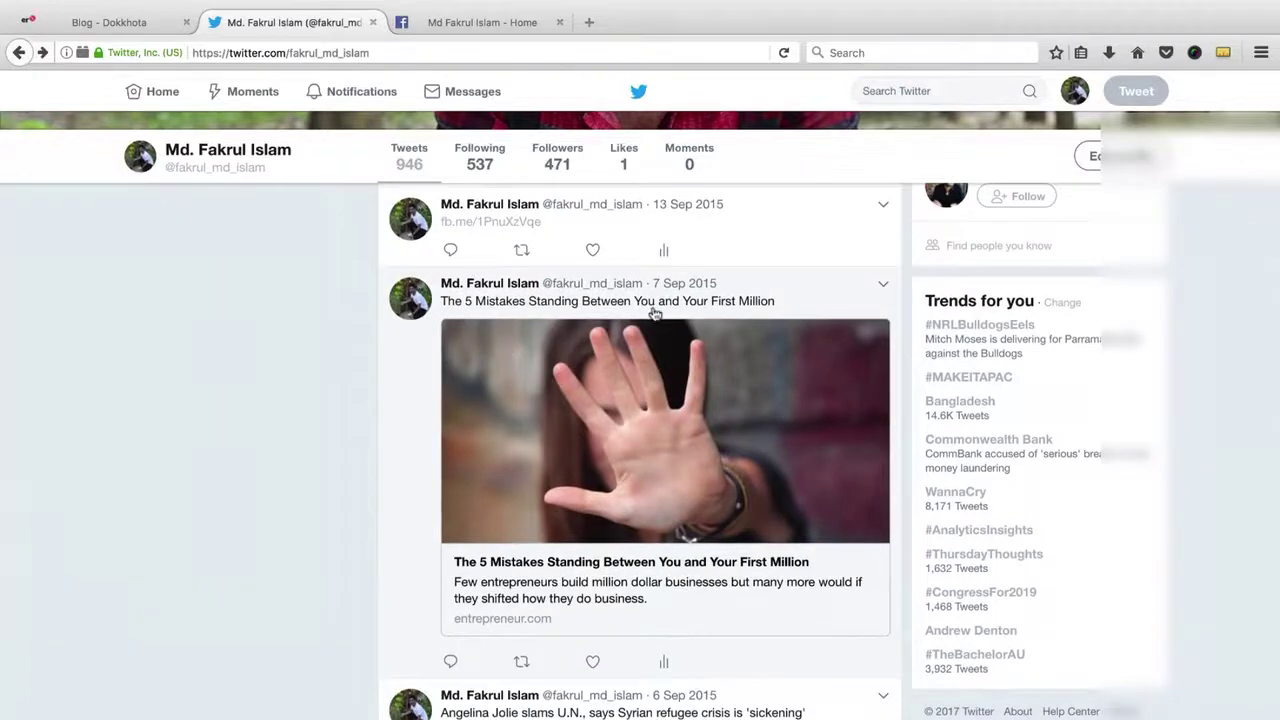
pyautogui.click(110, 22)
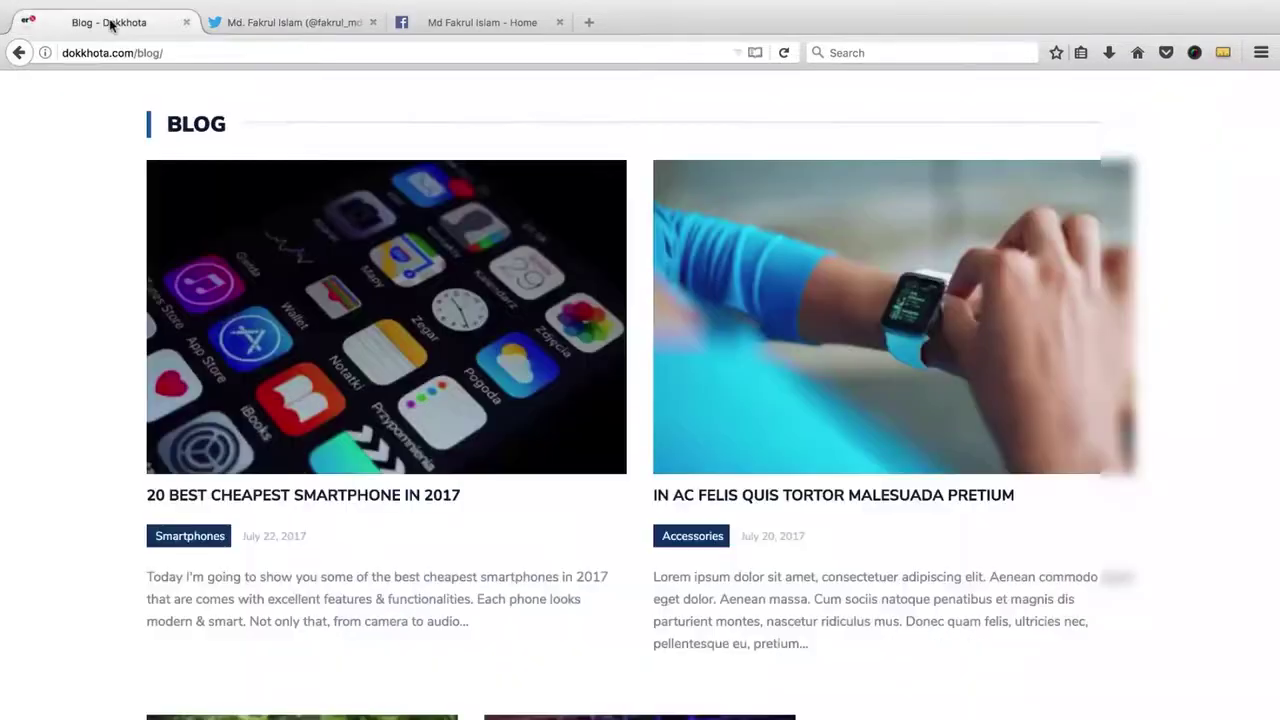
pyautogui.click(267, 24)
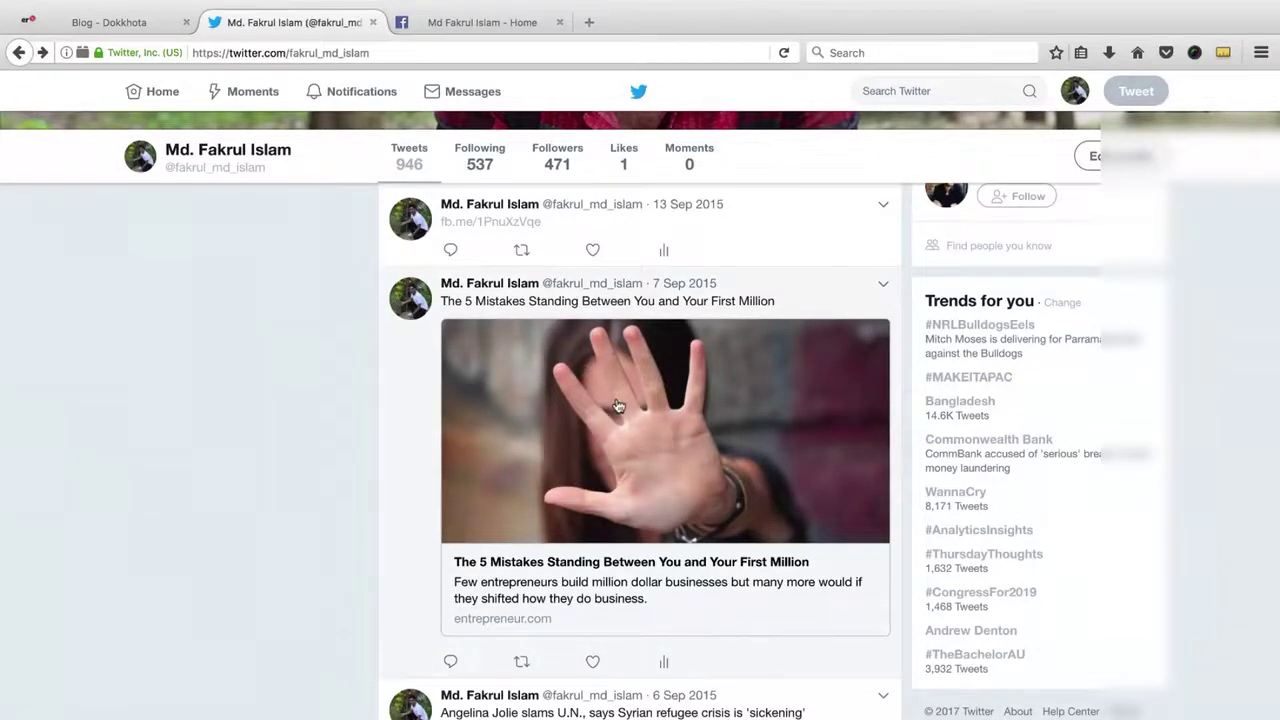
pyautogui.click(110, 22)
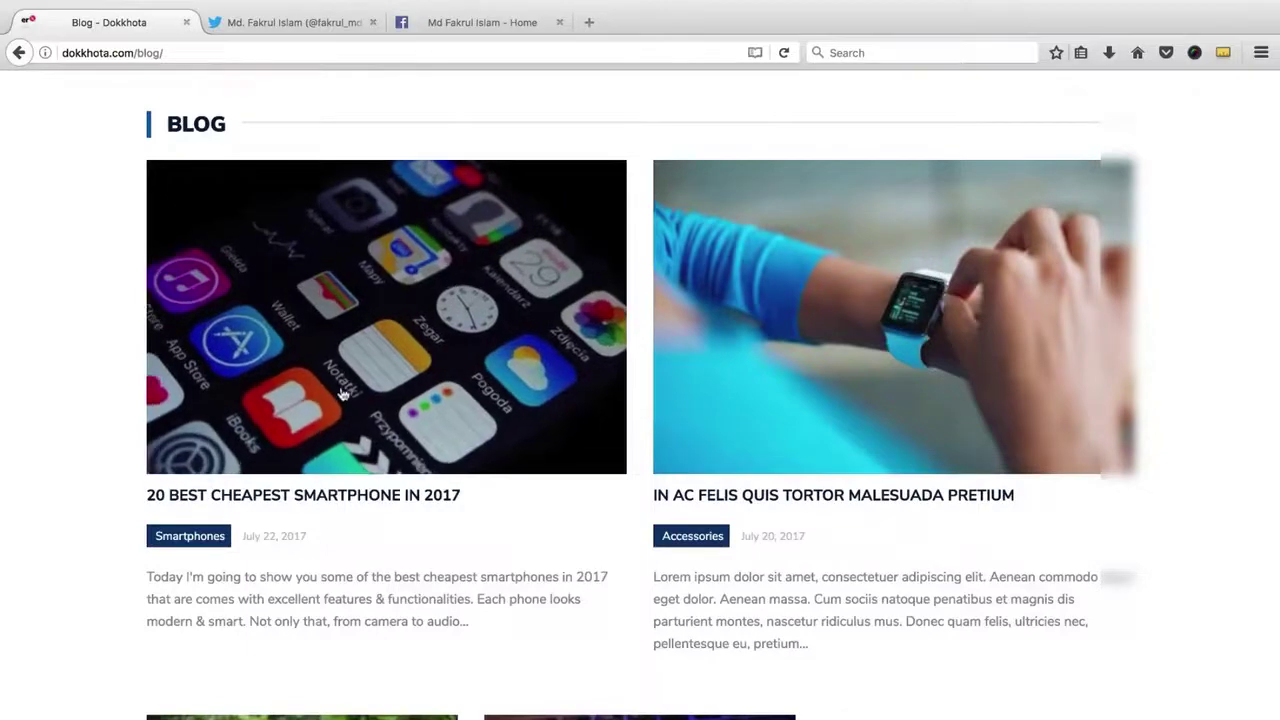
# - Review the Boost Post budget settings, and examine the article tweets and their action icons on the Twitter profile
pyautogui.click(500, 22)
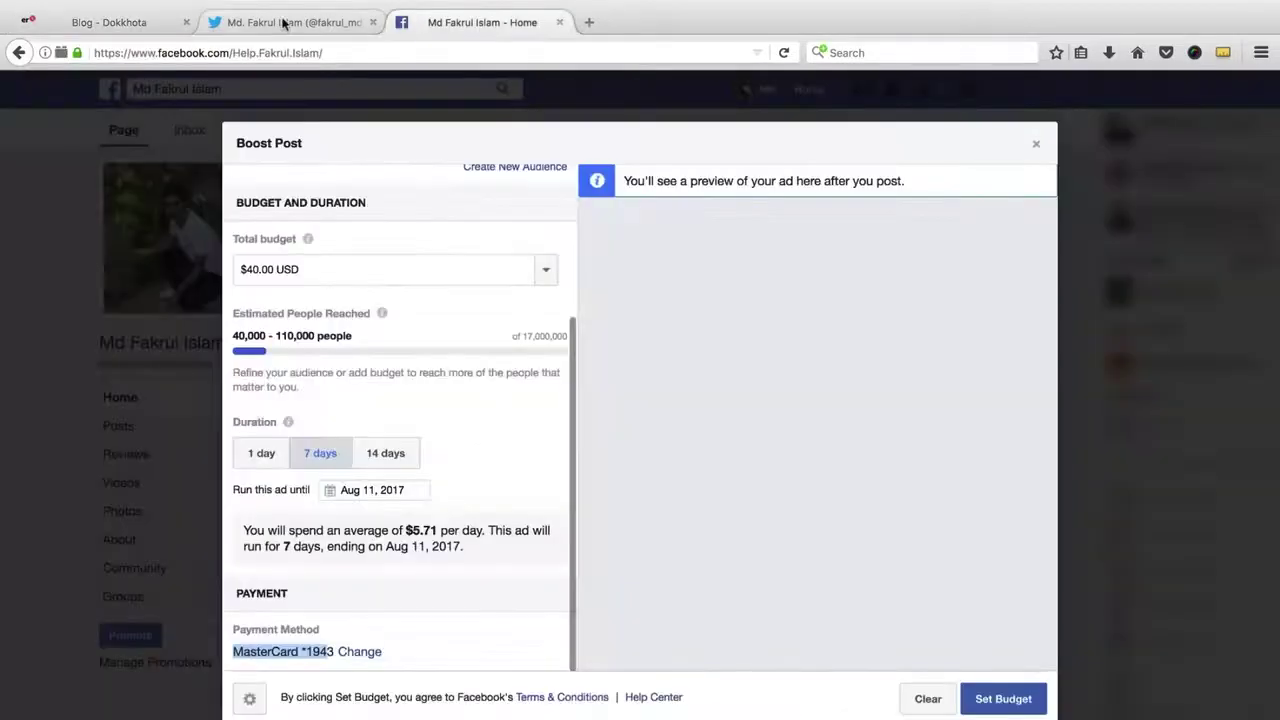
pyautogui.click(350, 22)
pyautogui.scroll(-1, 680, 405)
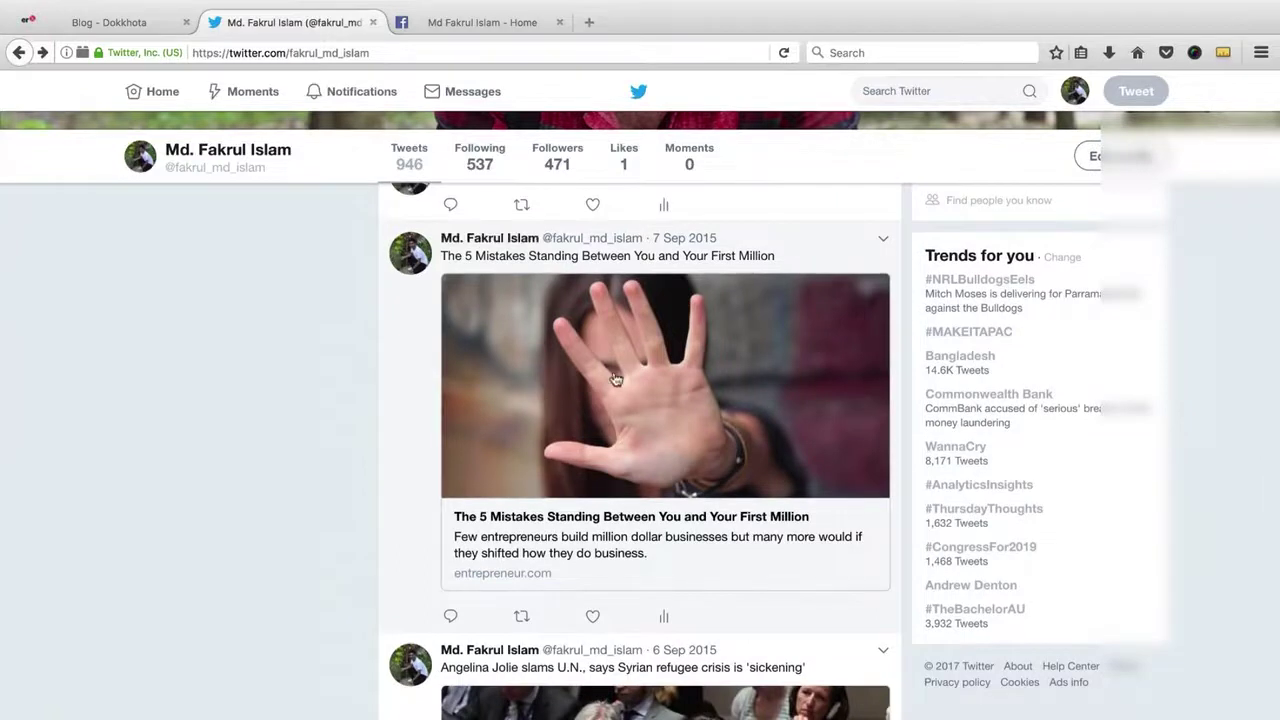
pyautogui.scroll(-1, 617, 386)
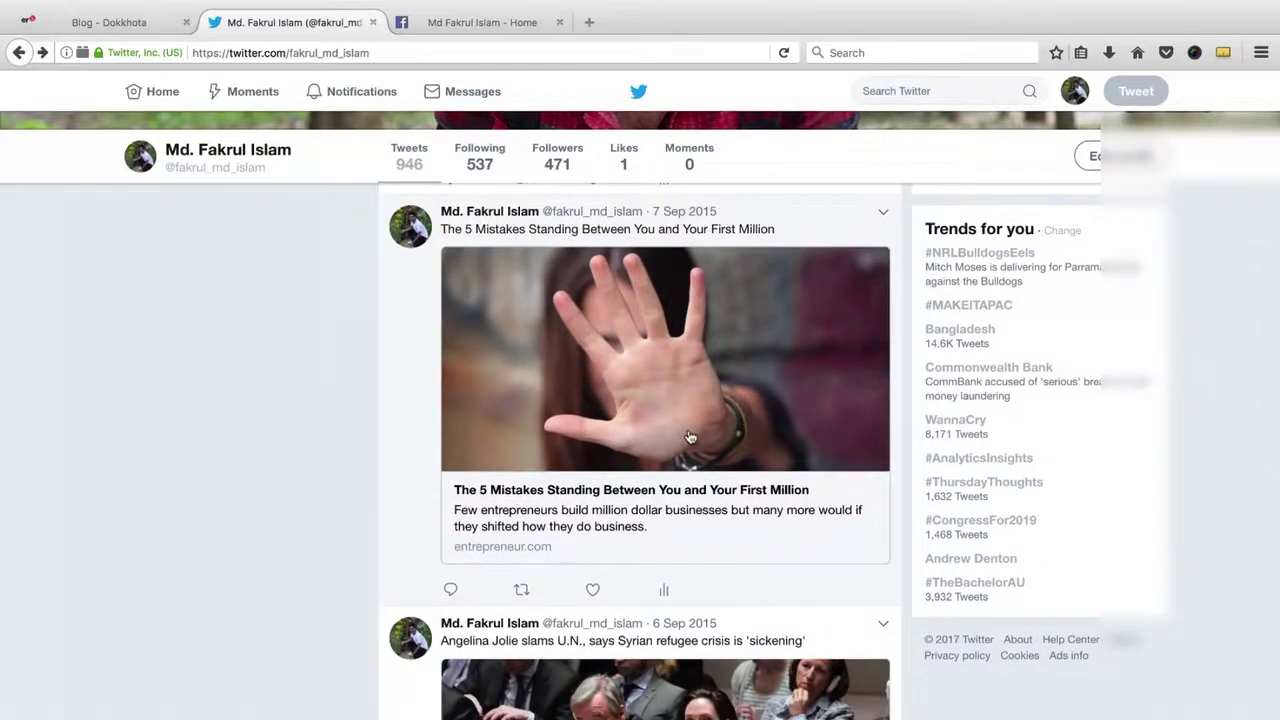
pyautogui.scroll(-4, 646, 563)
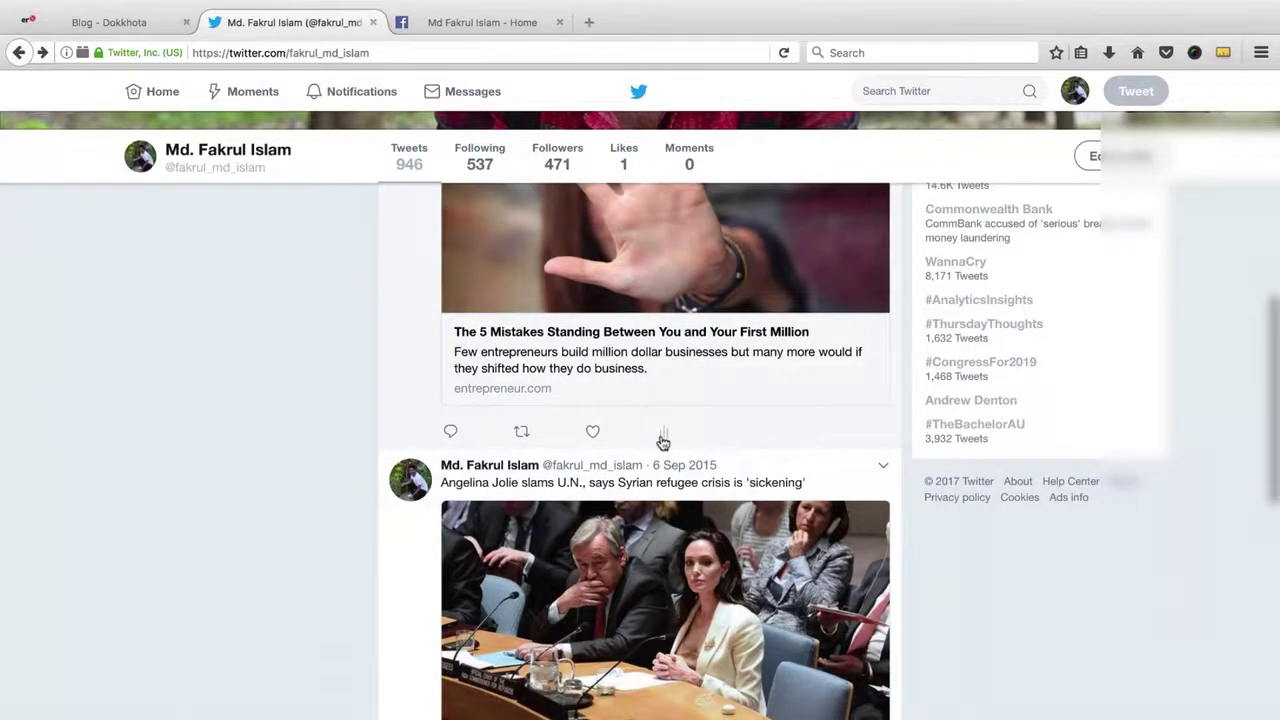
# - View the activity of the tweet "The 5 Mistakes Standing Between You and Your First Million", start promoting it, and examine the credit/debit card fields
pyautogui.click(664, 437)
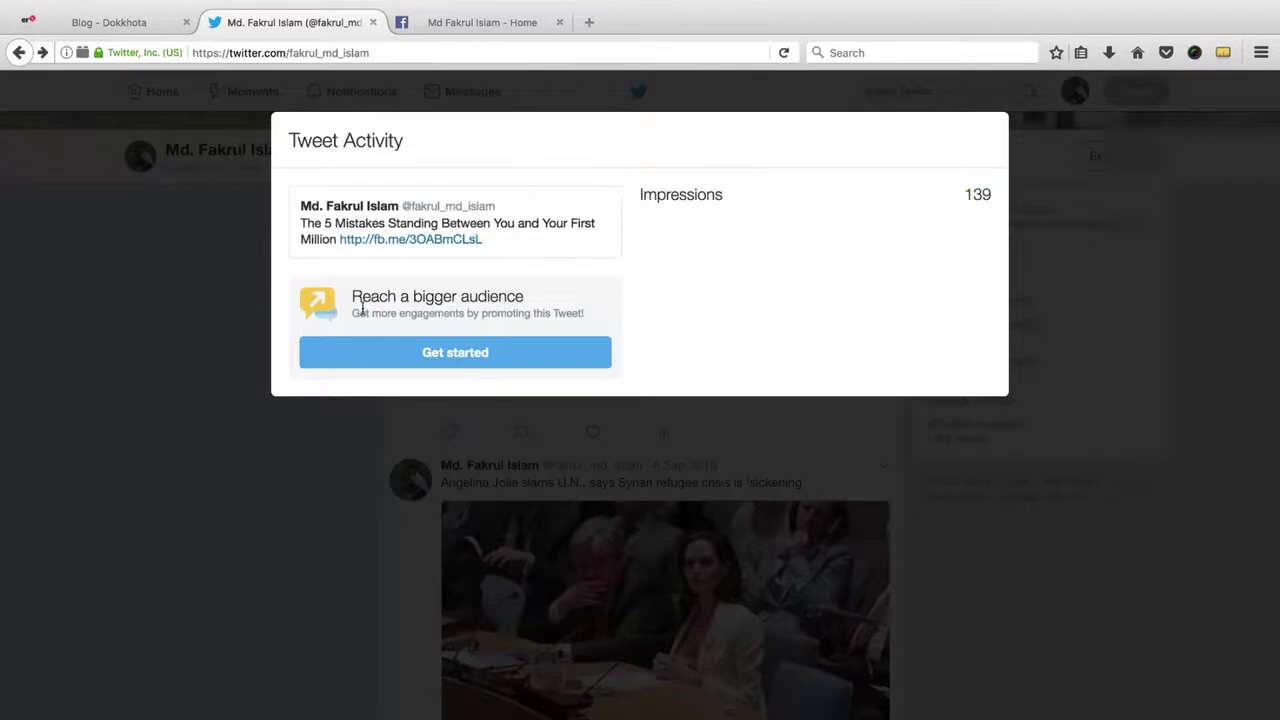
pyautogui.click(455, 358)
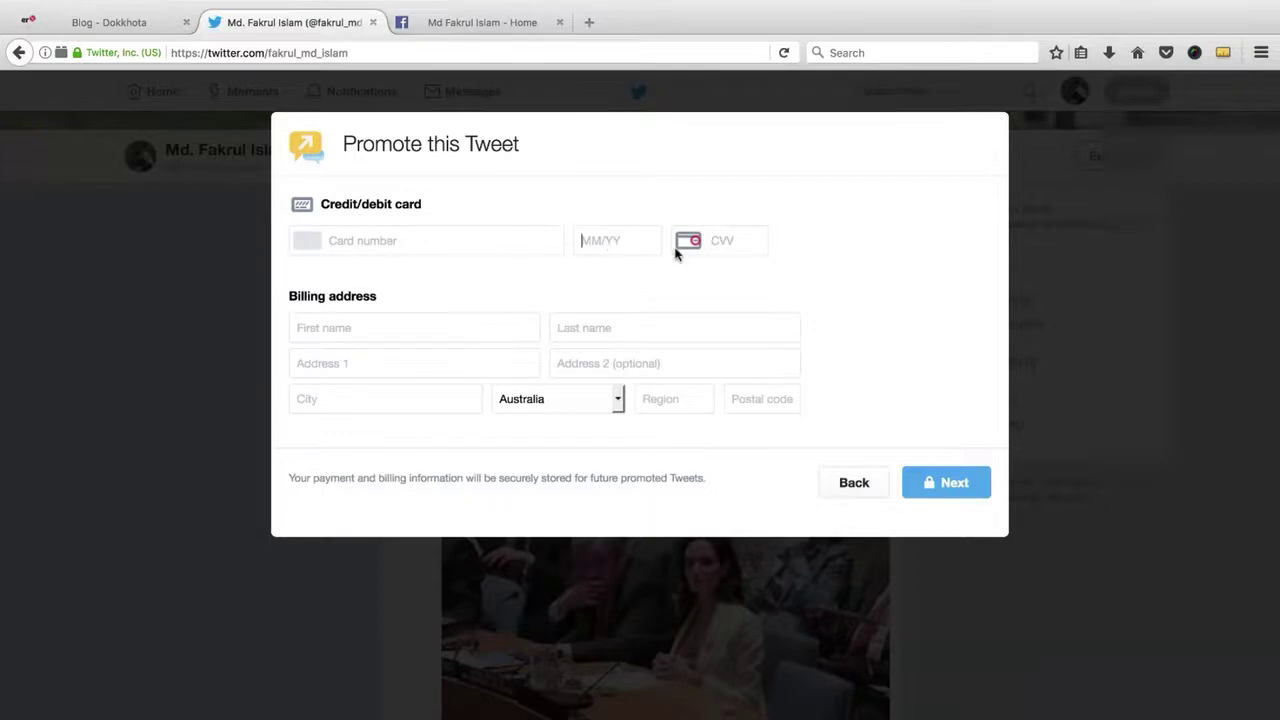
pyautogui.click(712, 245)
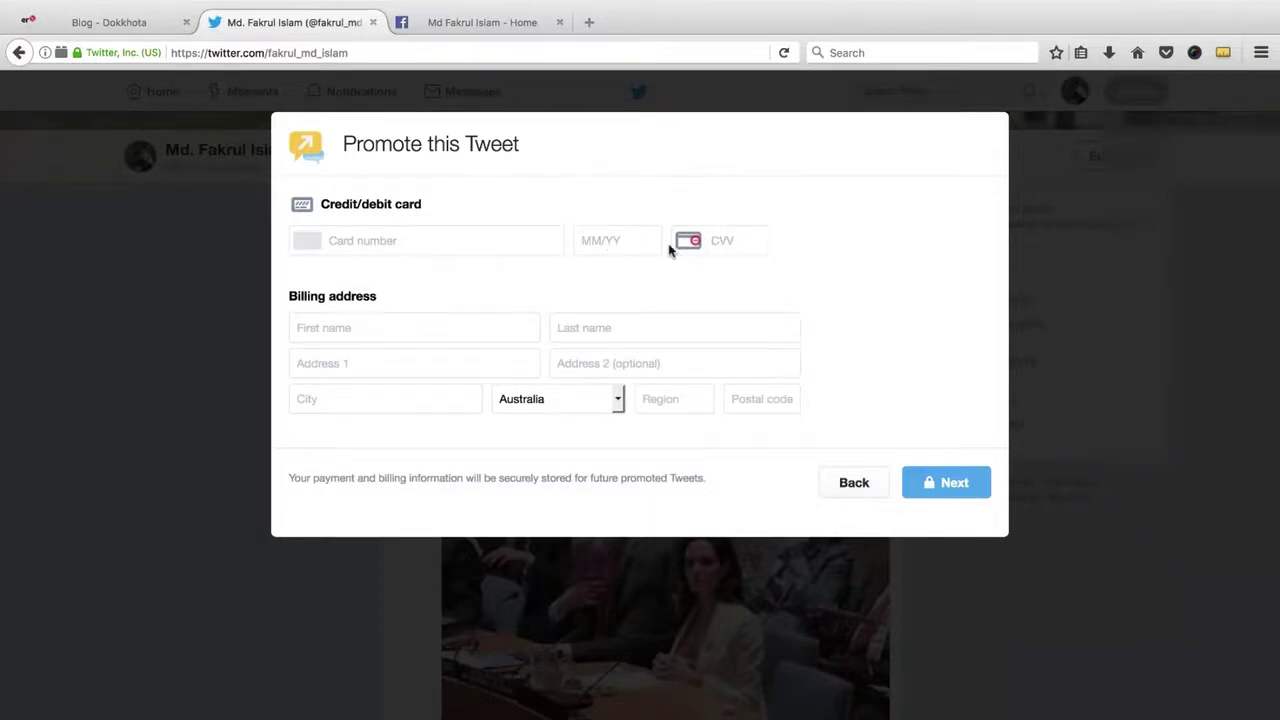
pyautogui.click(602, 244)
pyautogui.click(718, 245)
# - Examine the billing address fields of the tweet promotion form, including the list of countries
pyautogui.click(427, 366)
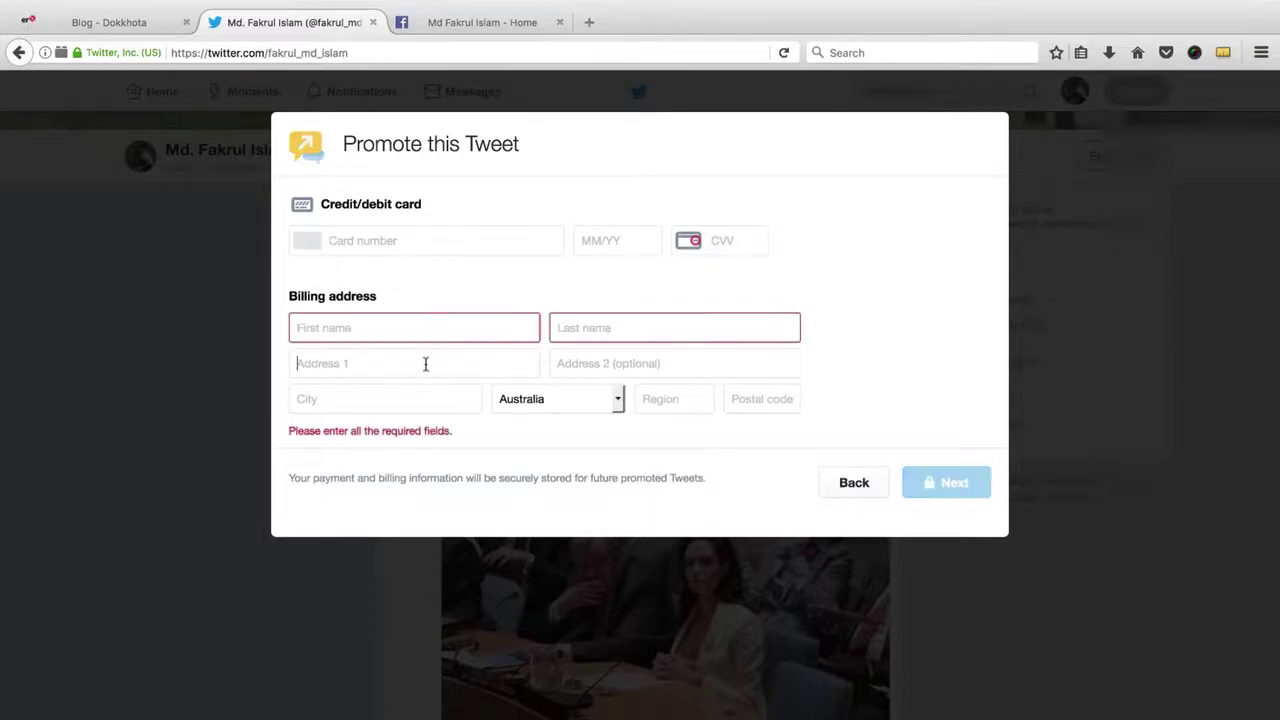
pyautogui.click(424, 395)
pyautogui.click(516, 402)
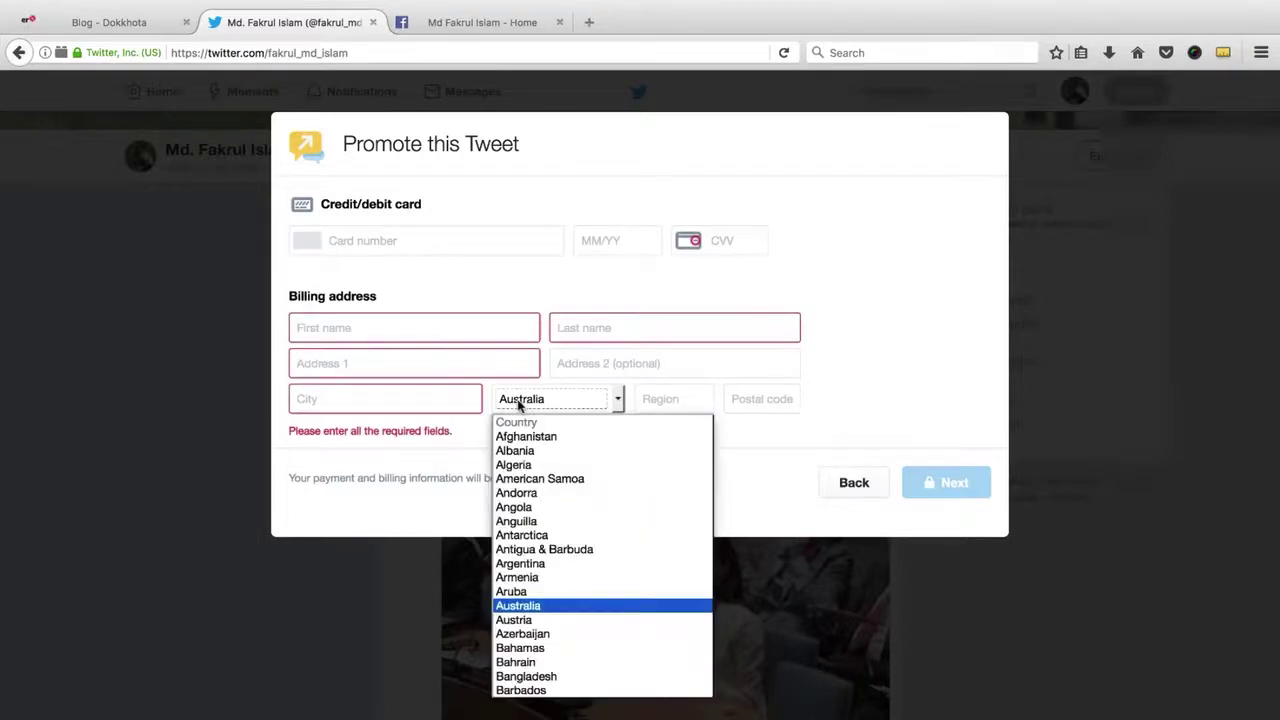
pyautogui.click(664, 403)
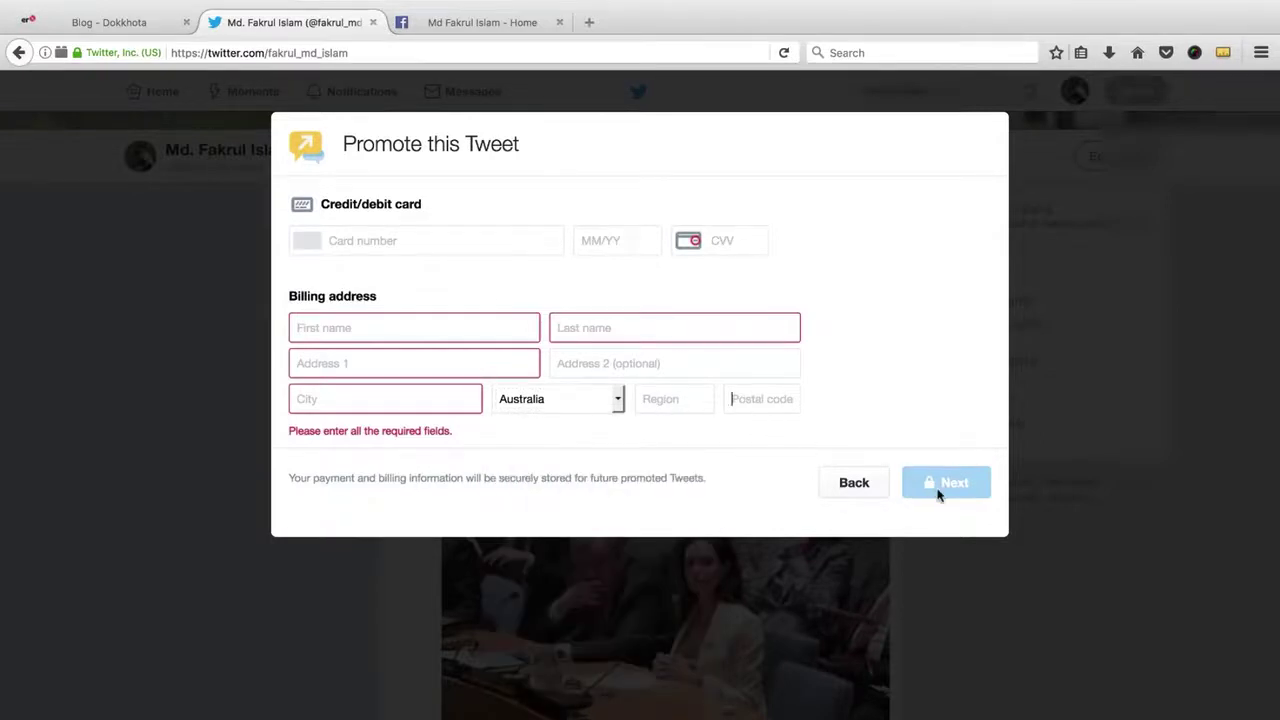
# - Back out of the tweet promotion form without submitting it, and close the tweet's activity view to return to the profile timeline
pyautogui.click(866, 490)
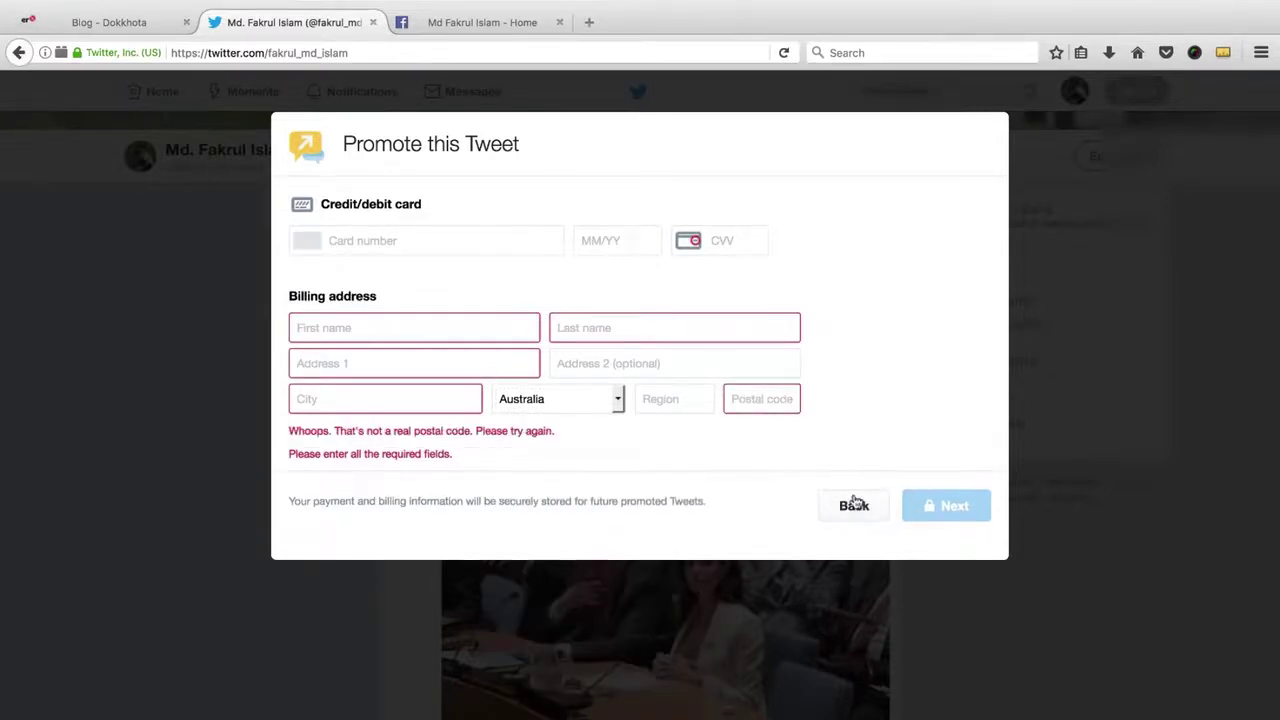
pyautogui.click(853, 510)
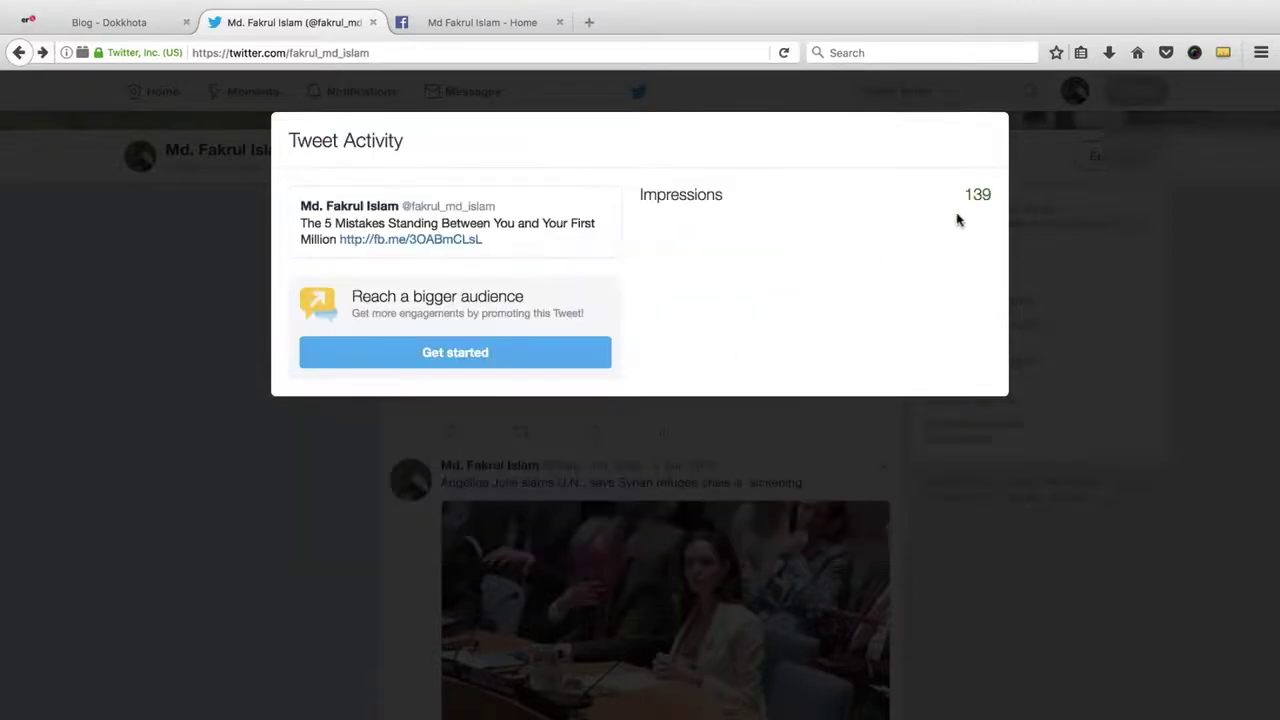
pyautogui.click(932, 560)
pyautogui.scroll(3, 654, 600)
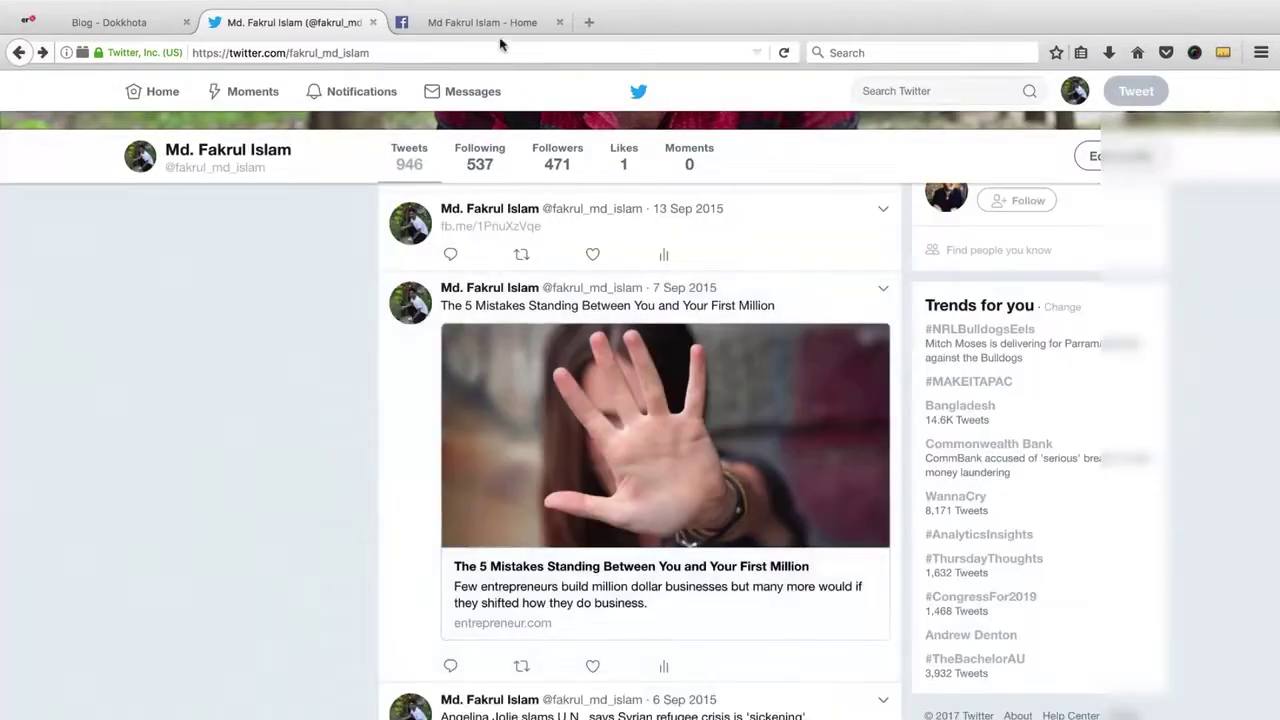